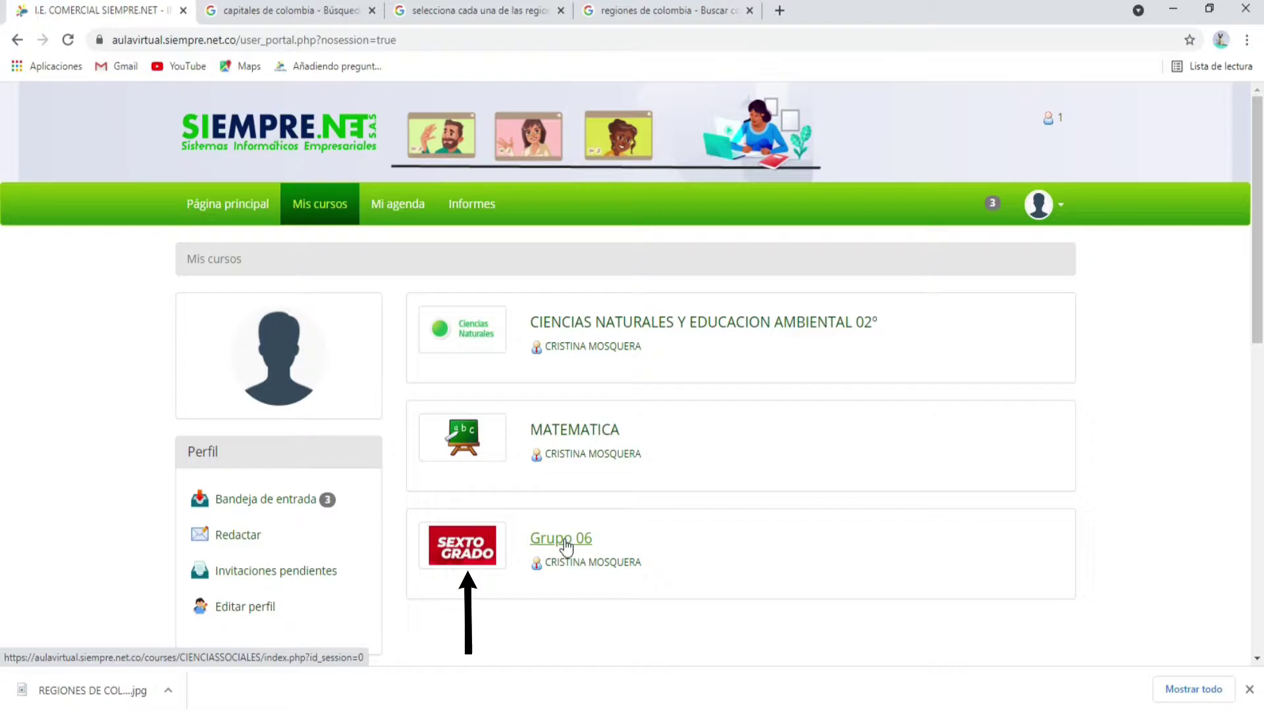
Open the exercises of the Grupo 06 course and open Examen 1 for editing
left_click(565, 541)
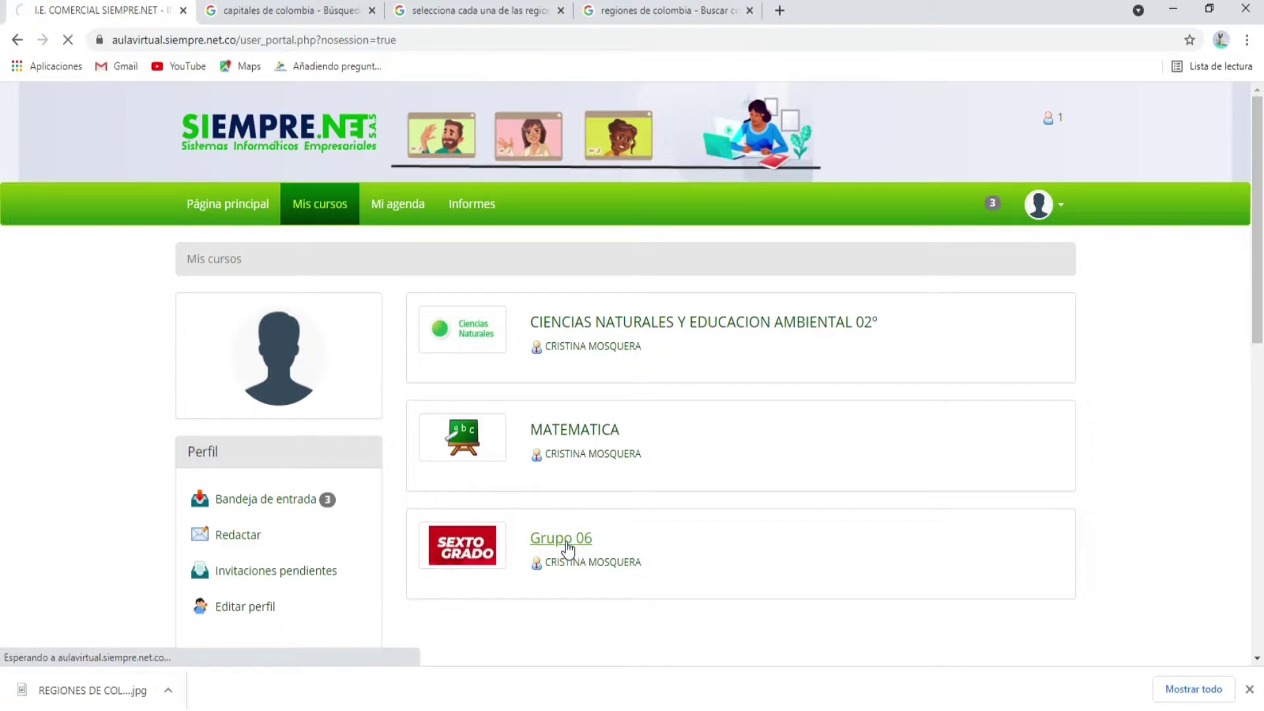
scroll(541, 476, "down", 6)
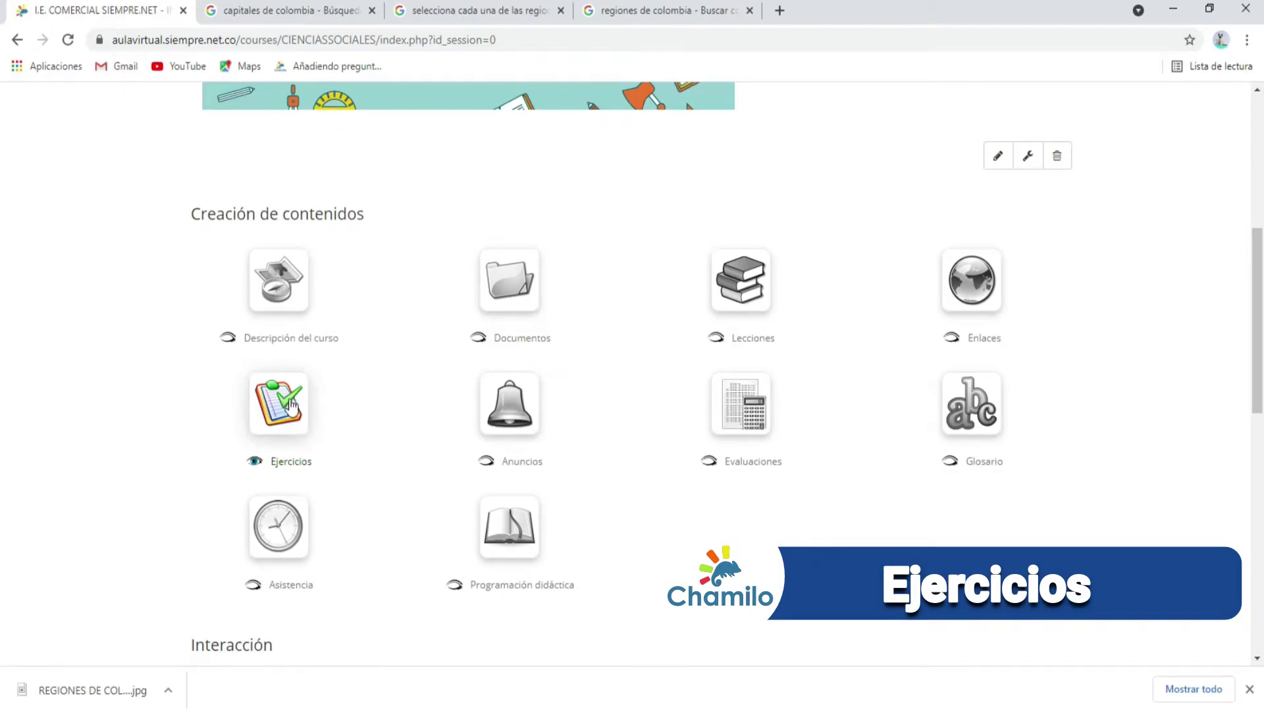
left_click(282, 409)
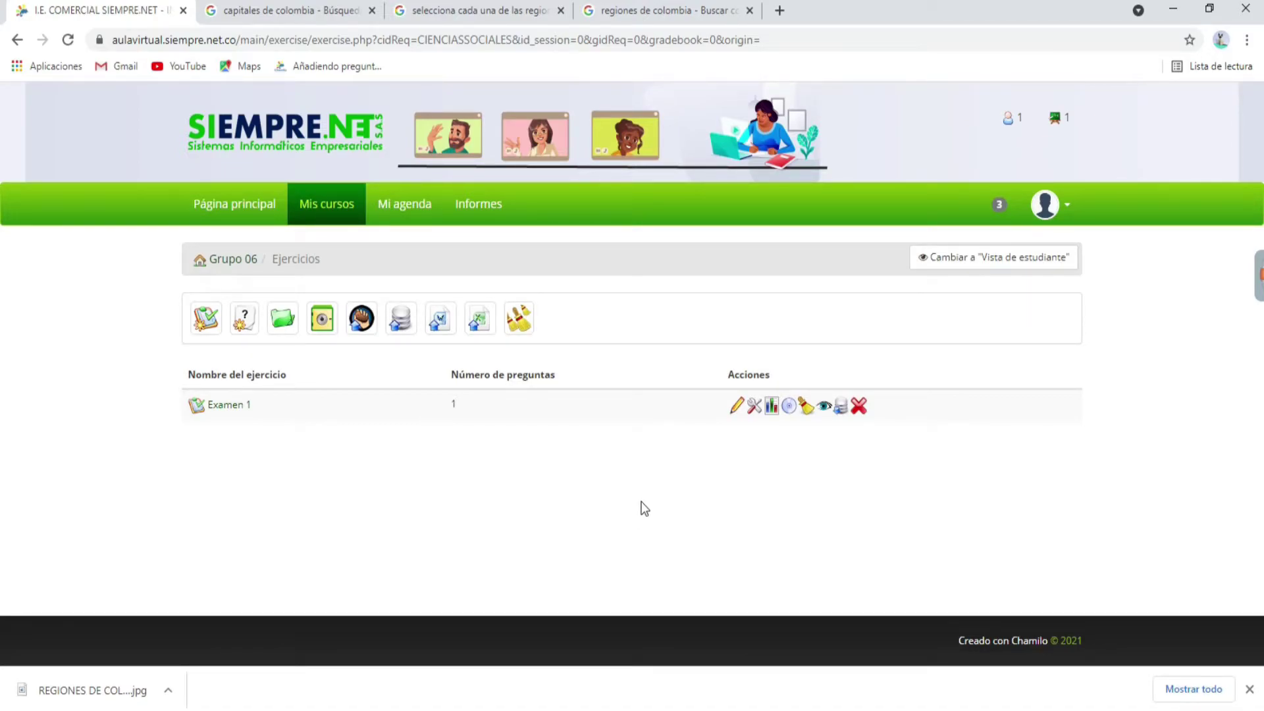
left_click(736, 409)
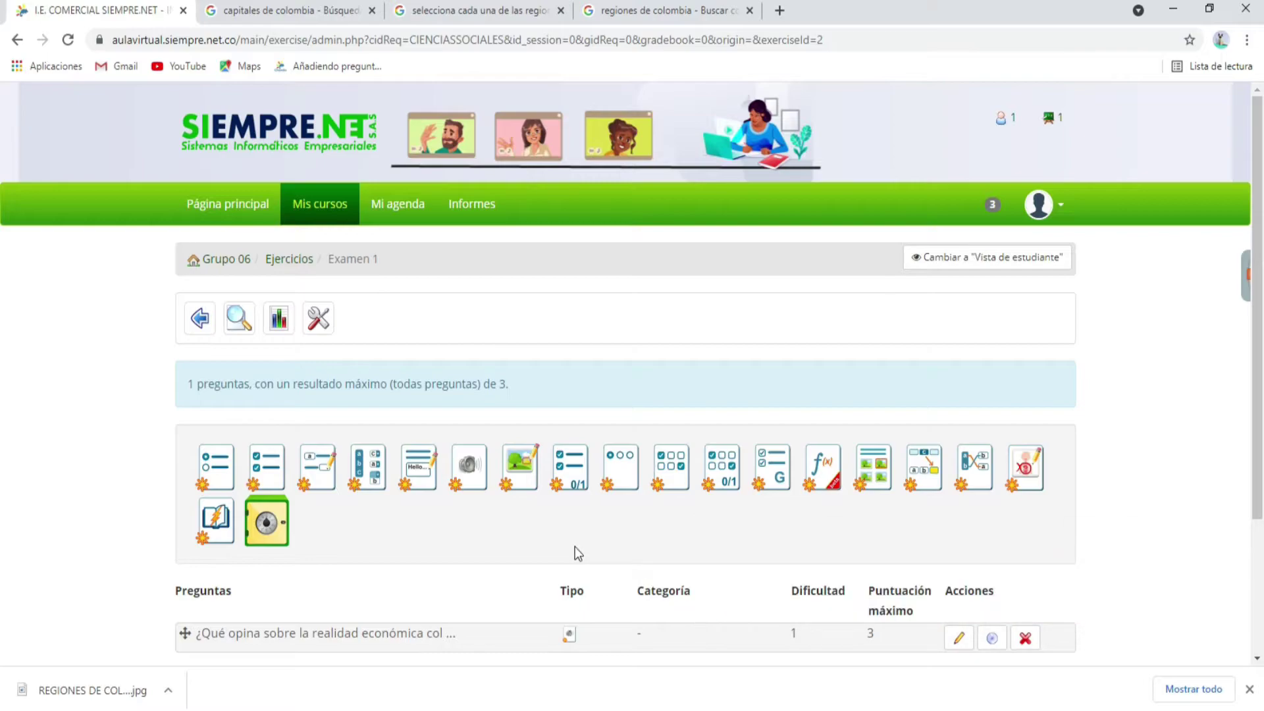
Start a new Zonas de imagen question in Examen 1 titled "Ubica cada una de las regiones de Colombia"
left_click(520, 472)
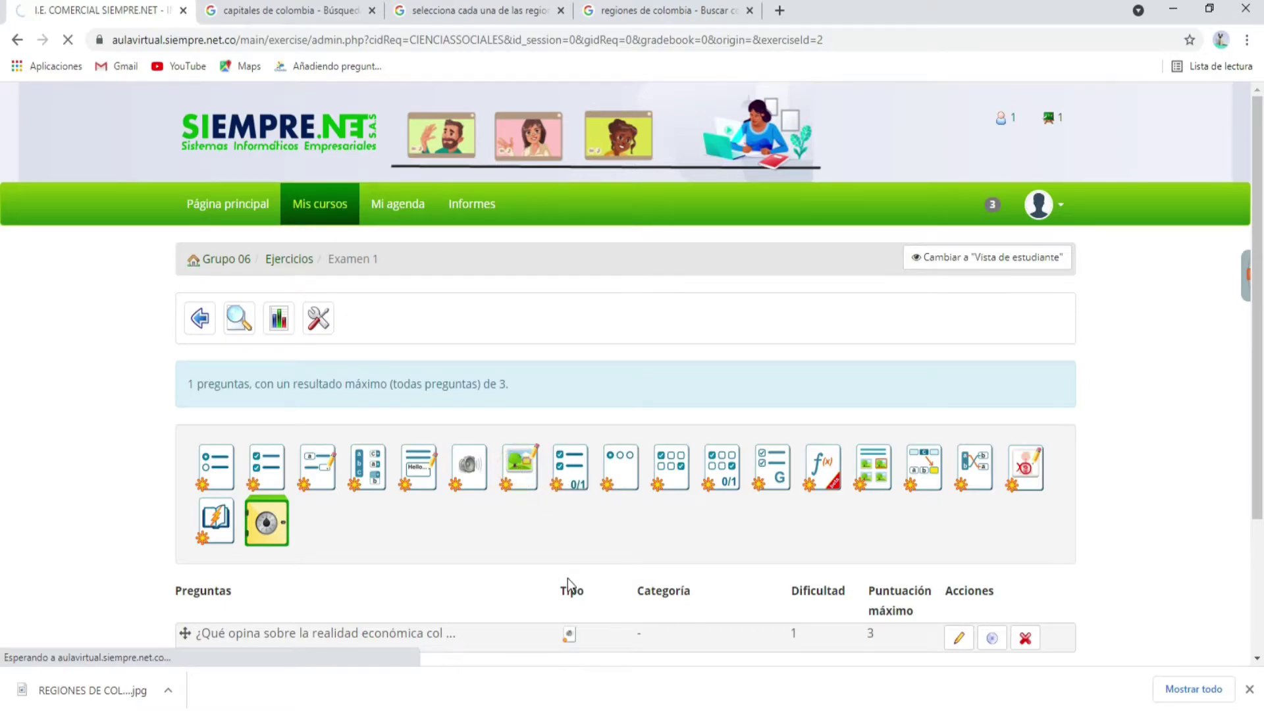
scroll(563, 546, "down", 3)
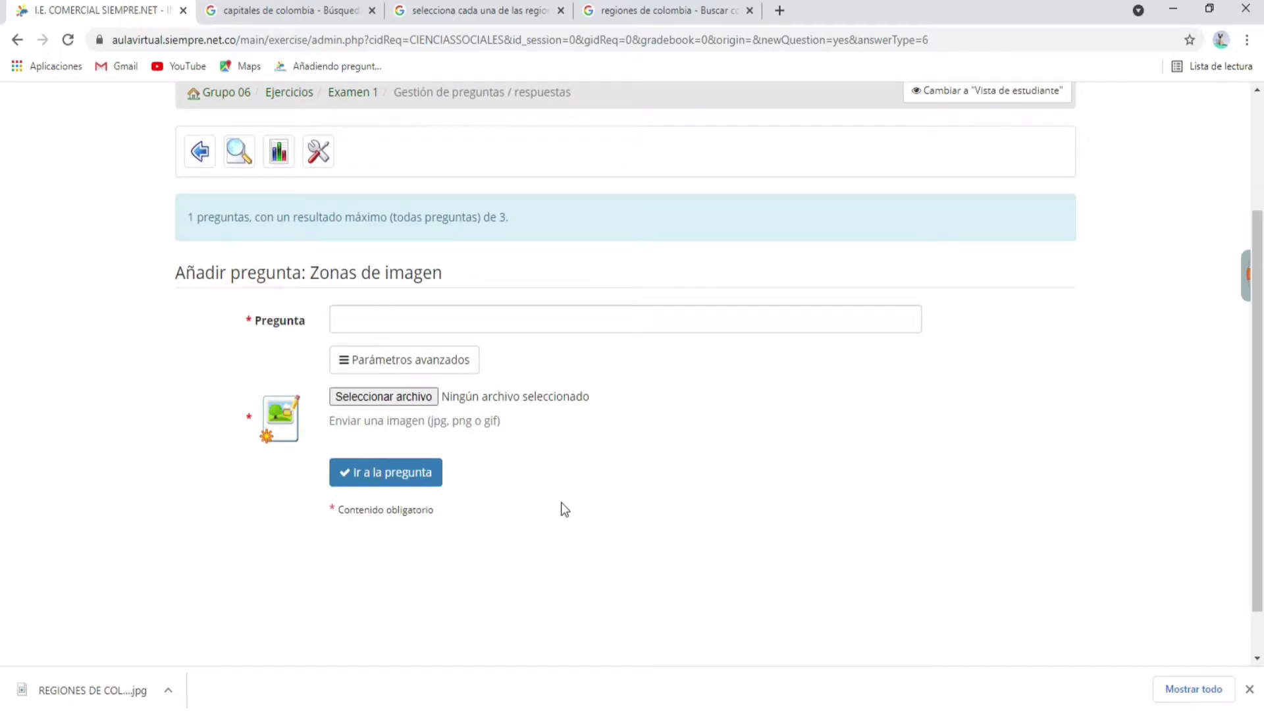
scroll(1115, 477, "down", 1)
scroll(1112, 468, "up", 3)
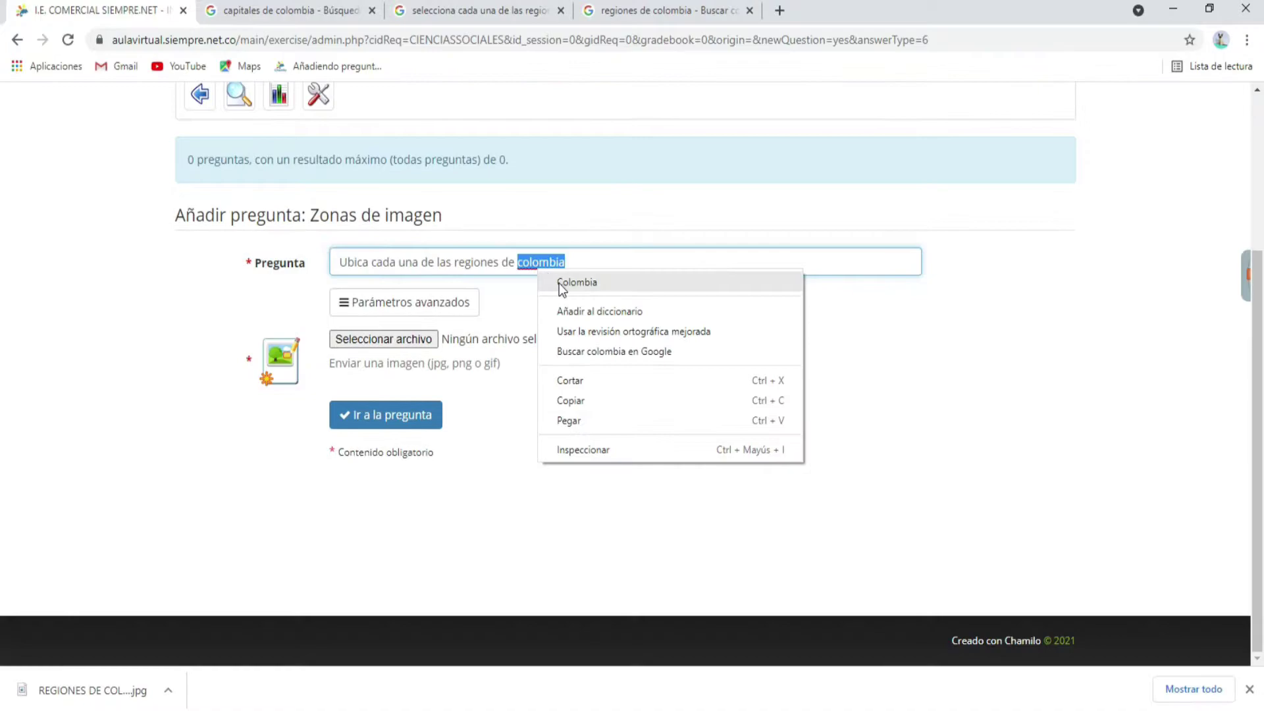
left_click(563, 283)
left_click(810, 449)
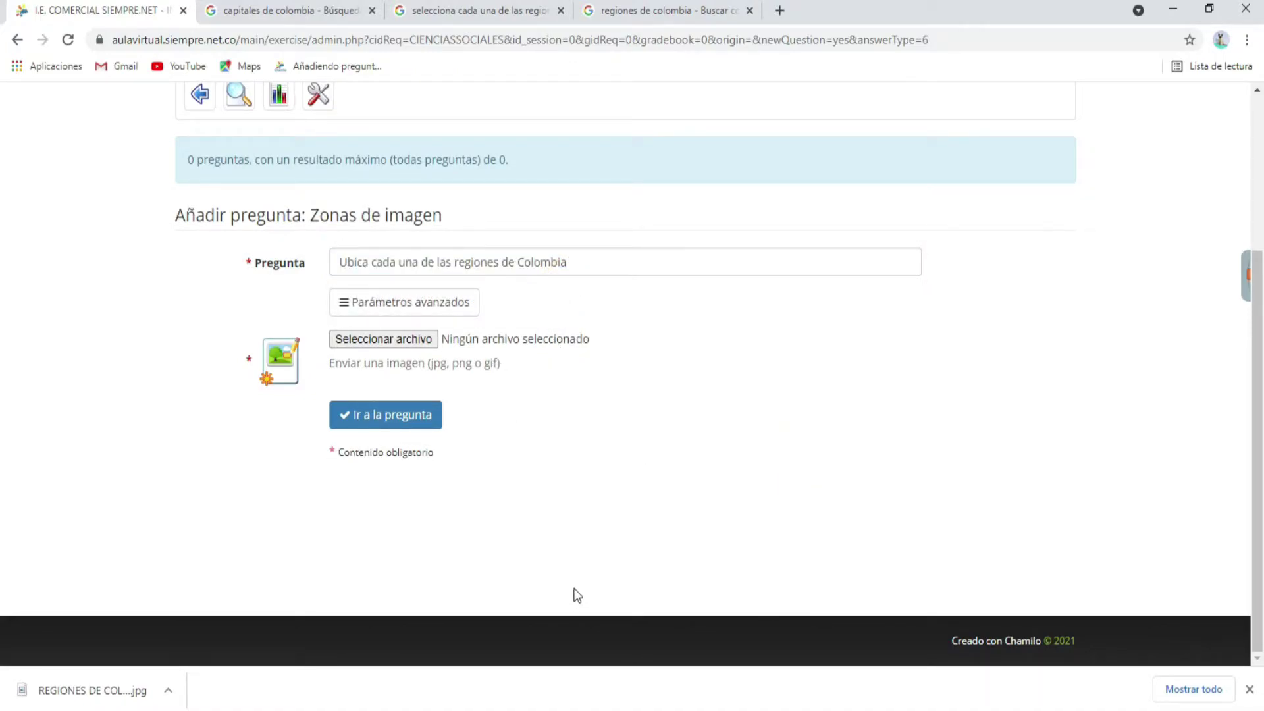
Attach the image REGIONES DE COLOMBIA.jpg to the question and continue to its interactive zone setup
left_click(443, 302)
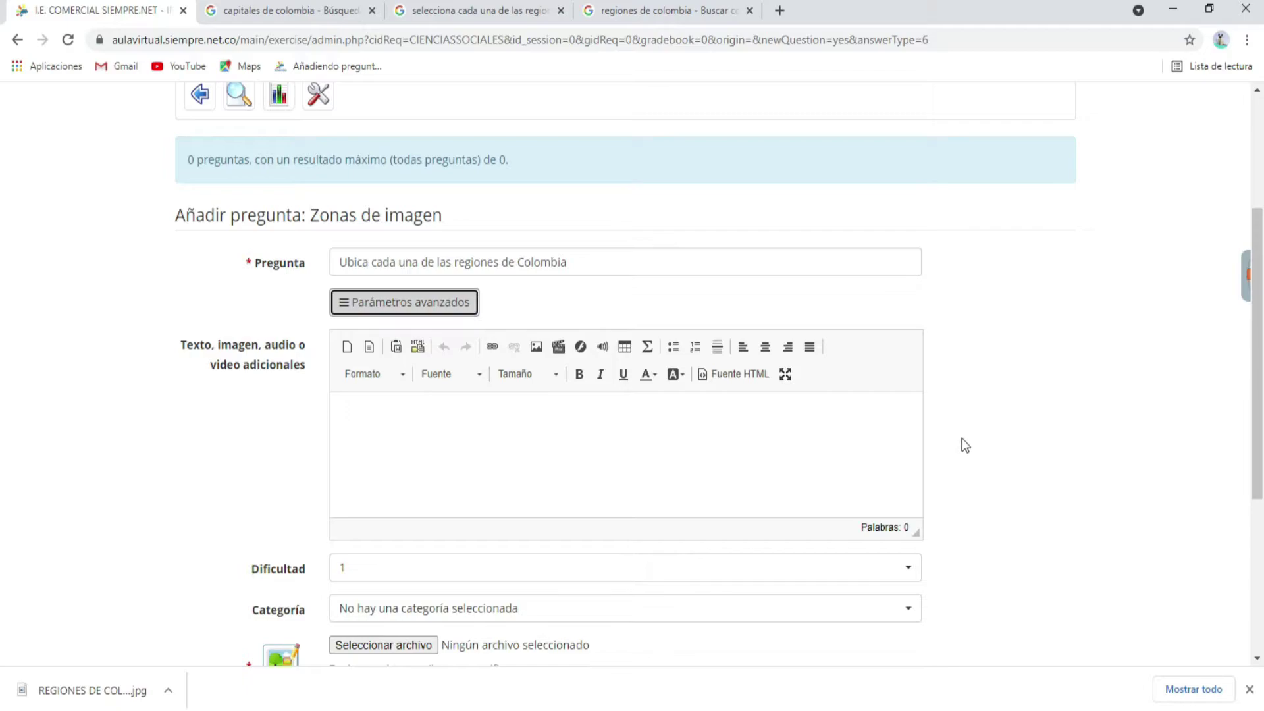
left_click(423, 304)
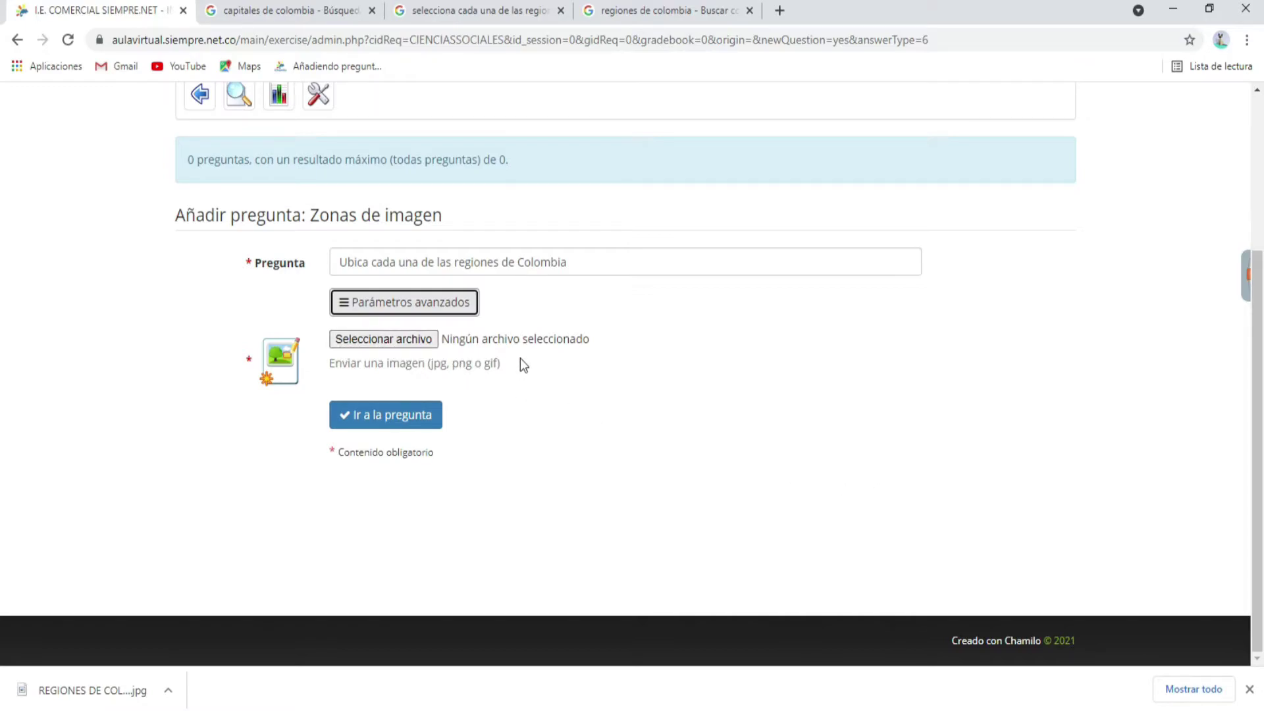
left_click(352, 339)
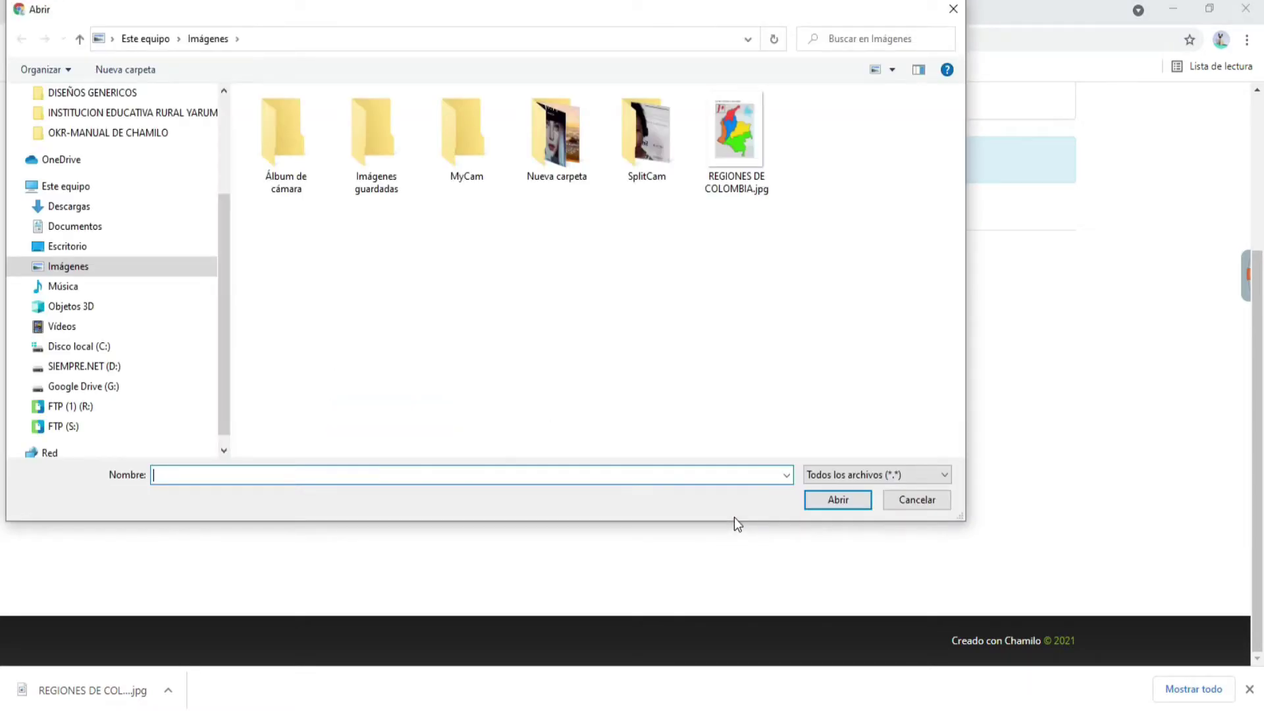
left_click(733, 184)
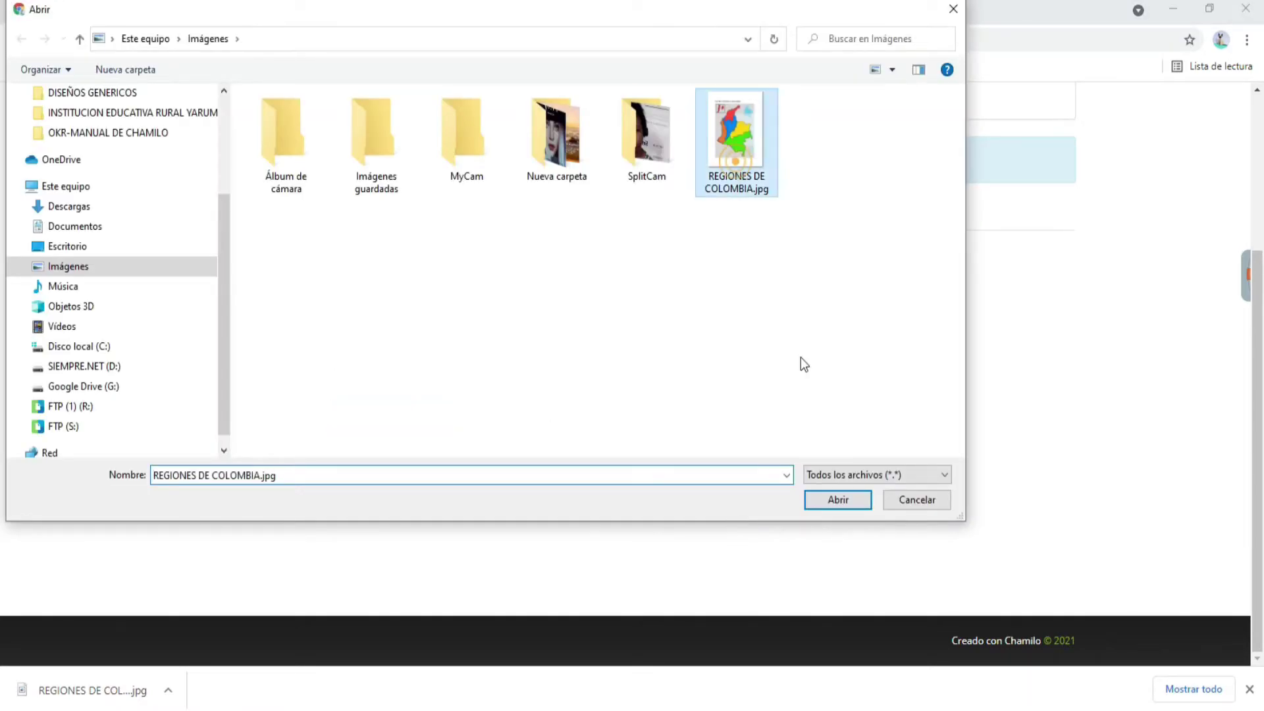
left_click(860, 499)
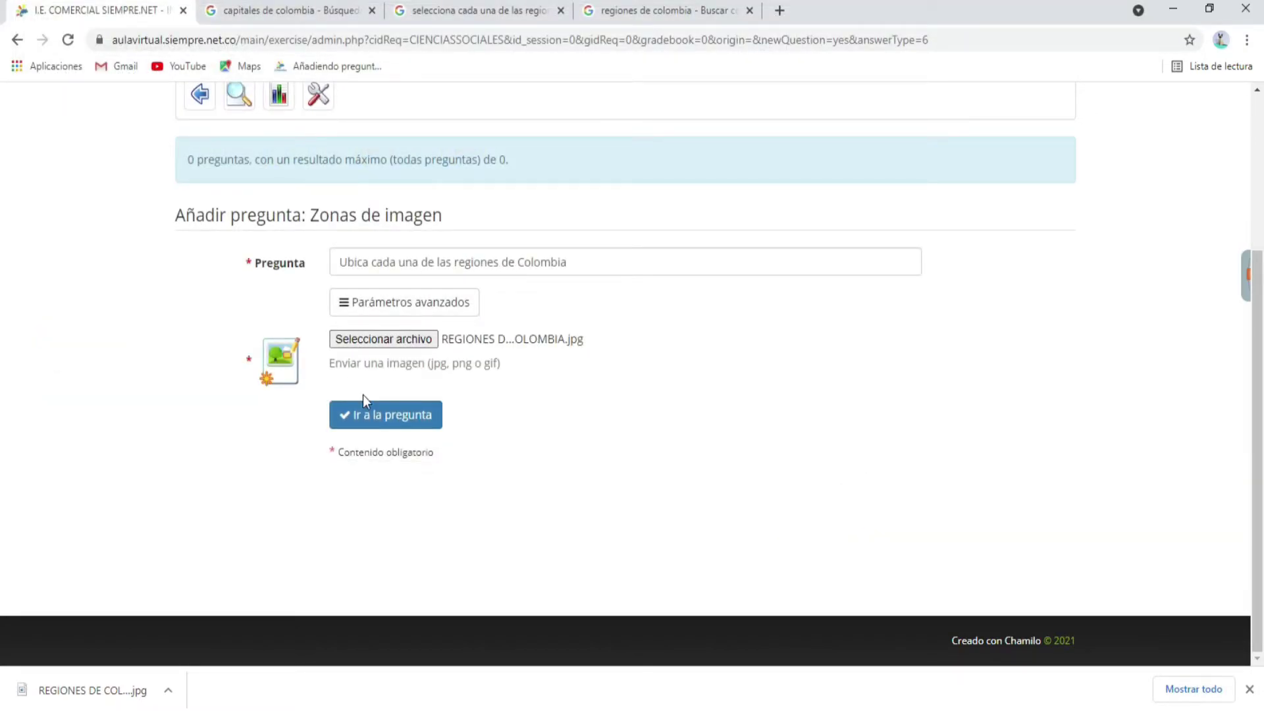
left_click(378, 428)
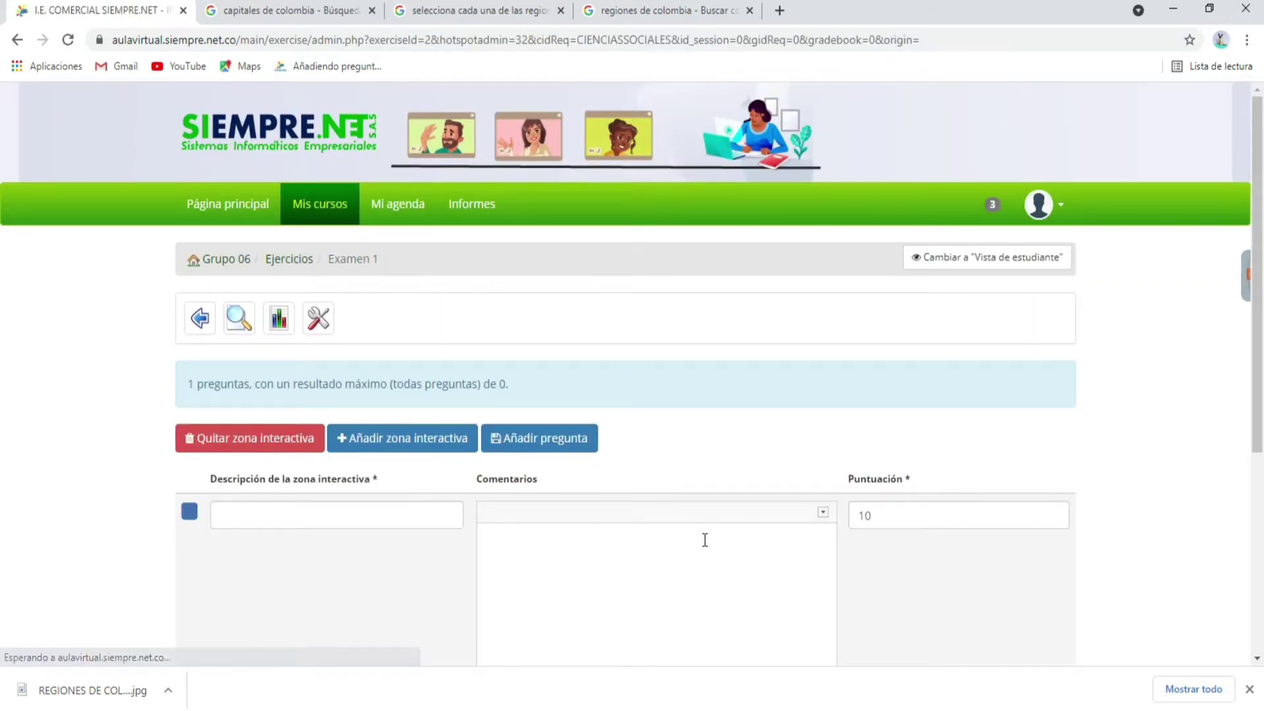
Enter "Amazonia." as the description of the first interactive zone
scroll(704, 543, "down", 5)
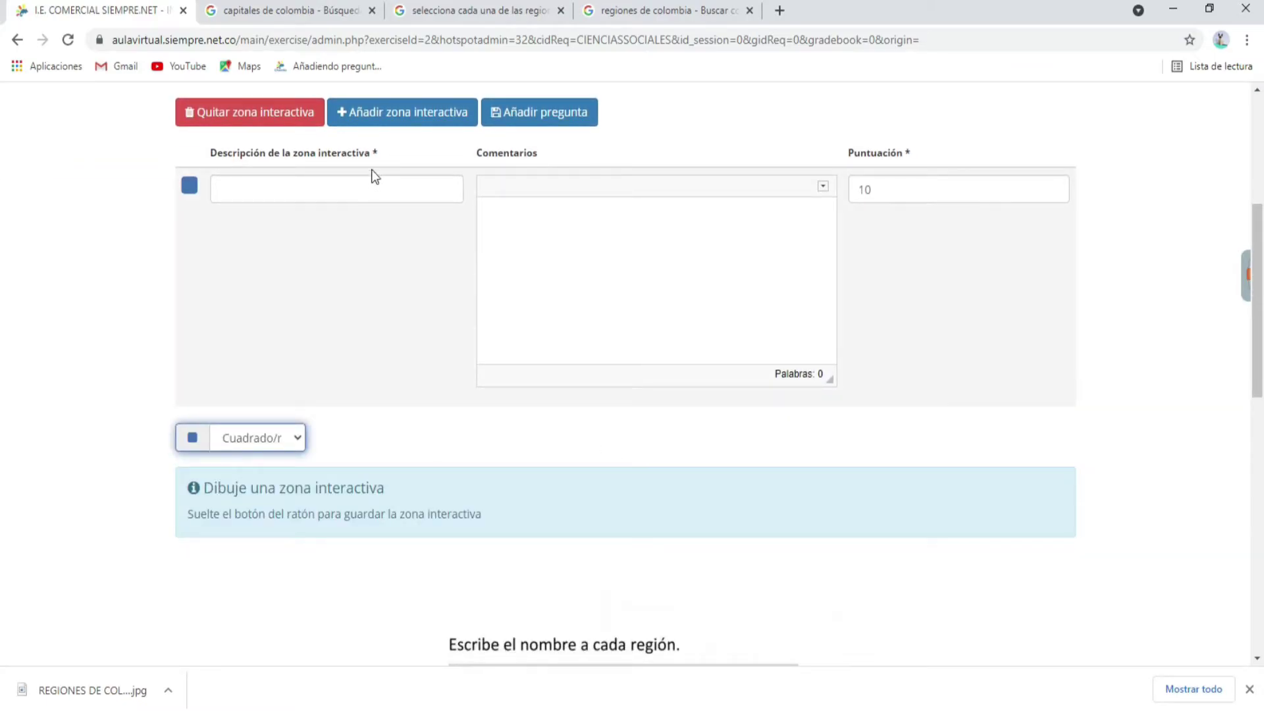
left_click_drag(378, 157, 210, 154)
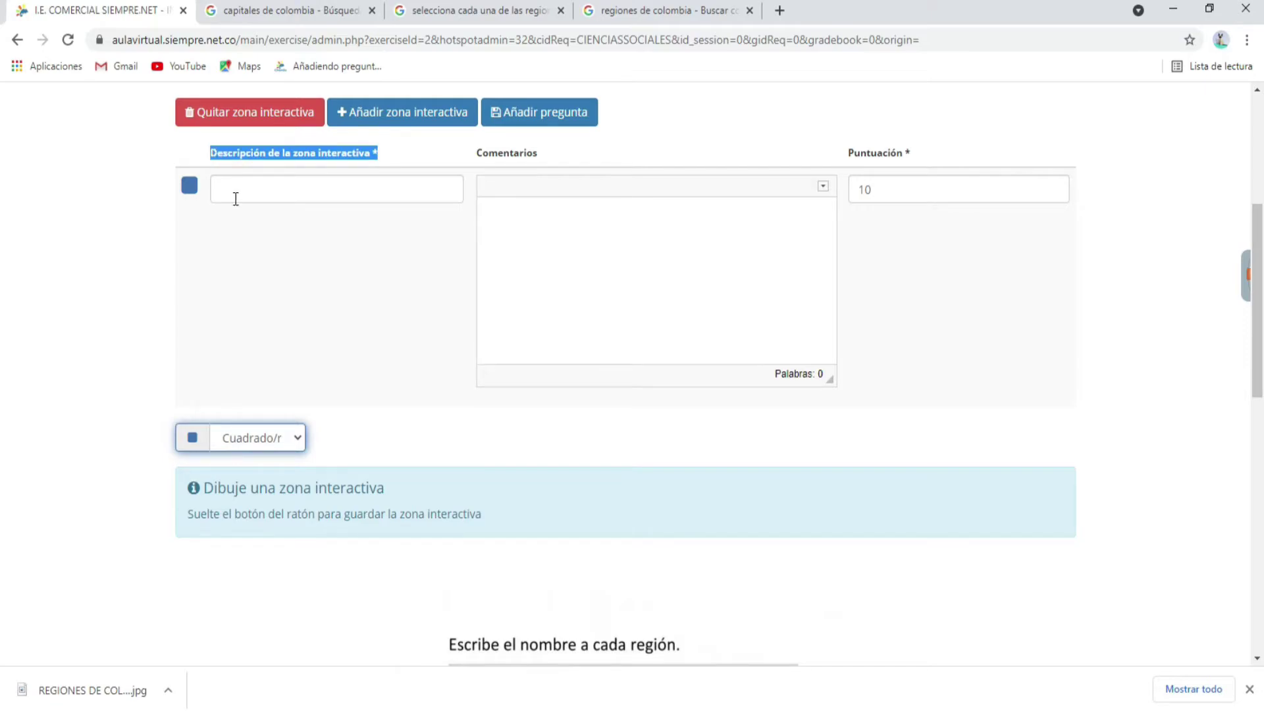
scroll(395, 336, "up", 1)
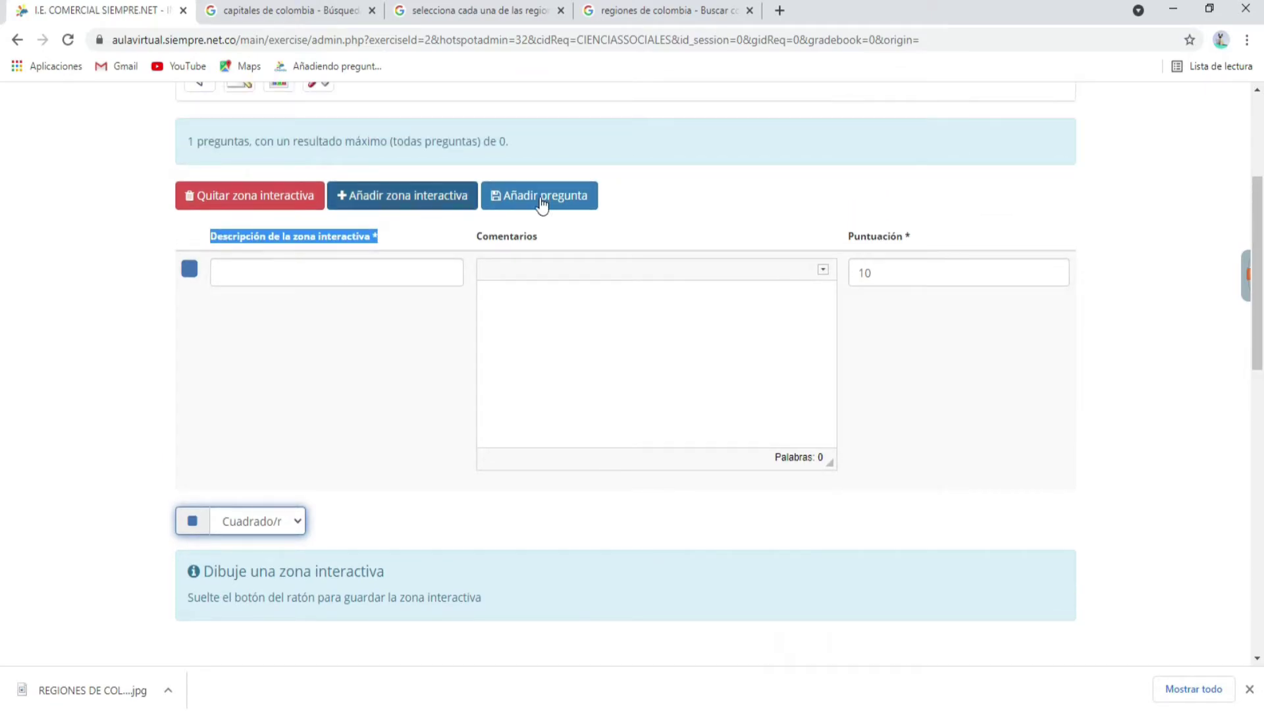
left_click(369, 272)
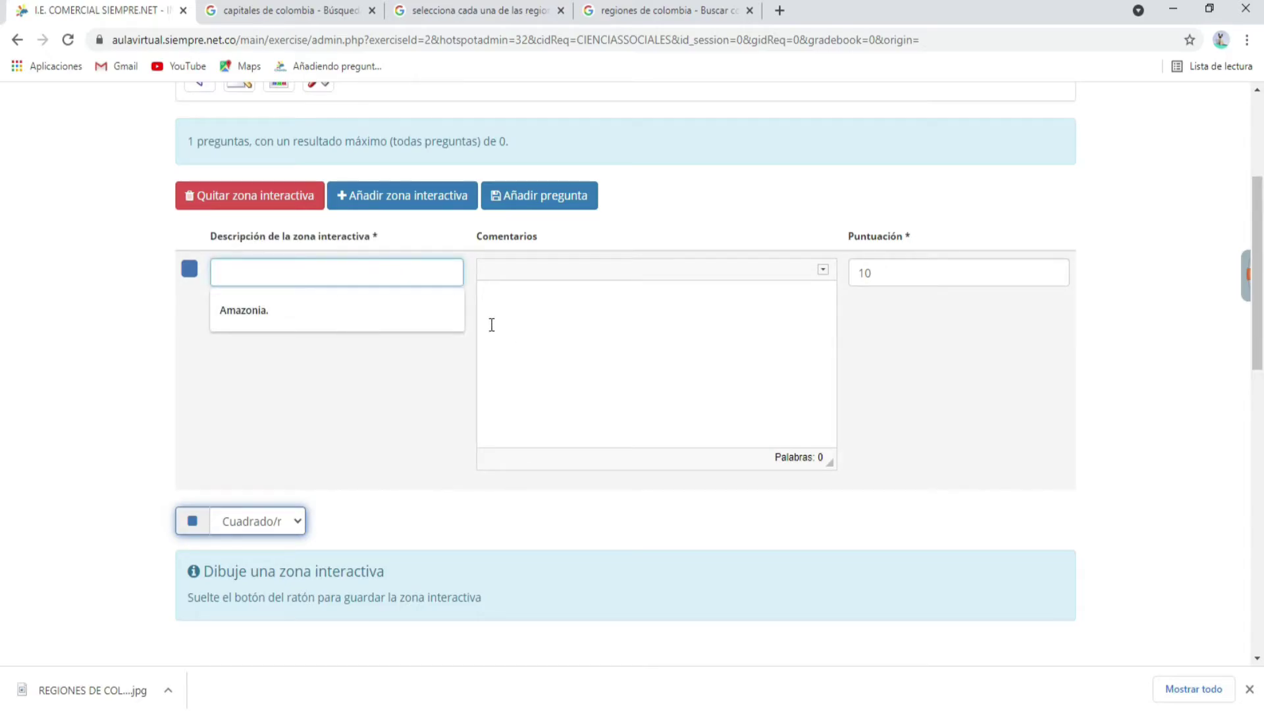
left_click(278, 313)
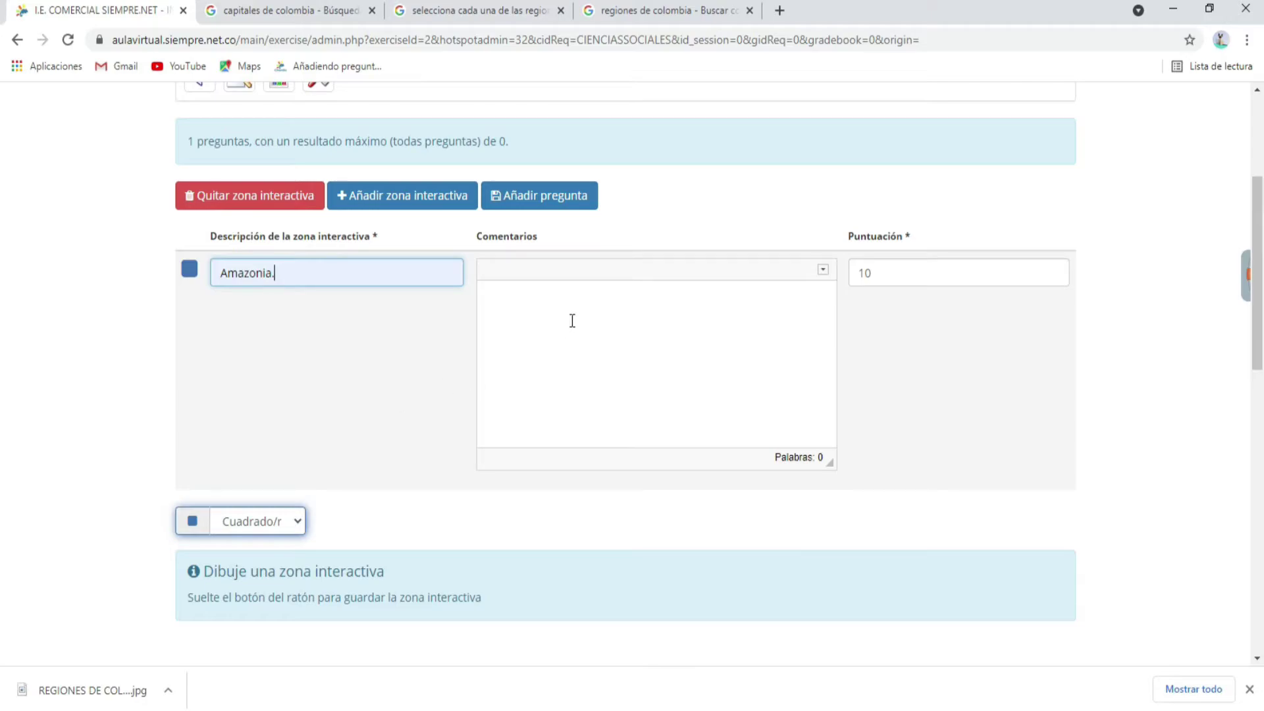
Set the score of the Amazonia zone to 1
left_click_drag(569, 248, 482, 237)
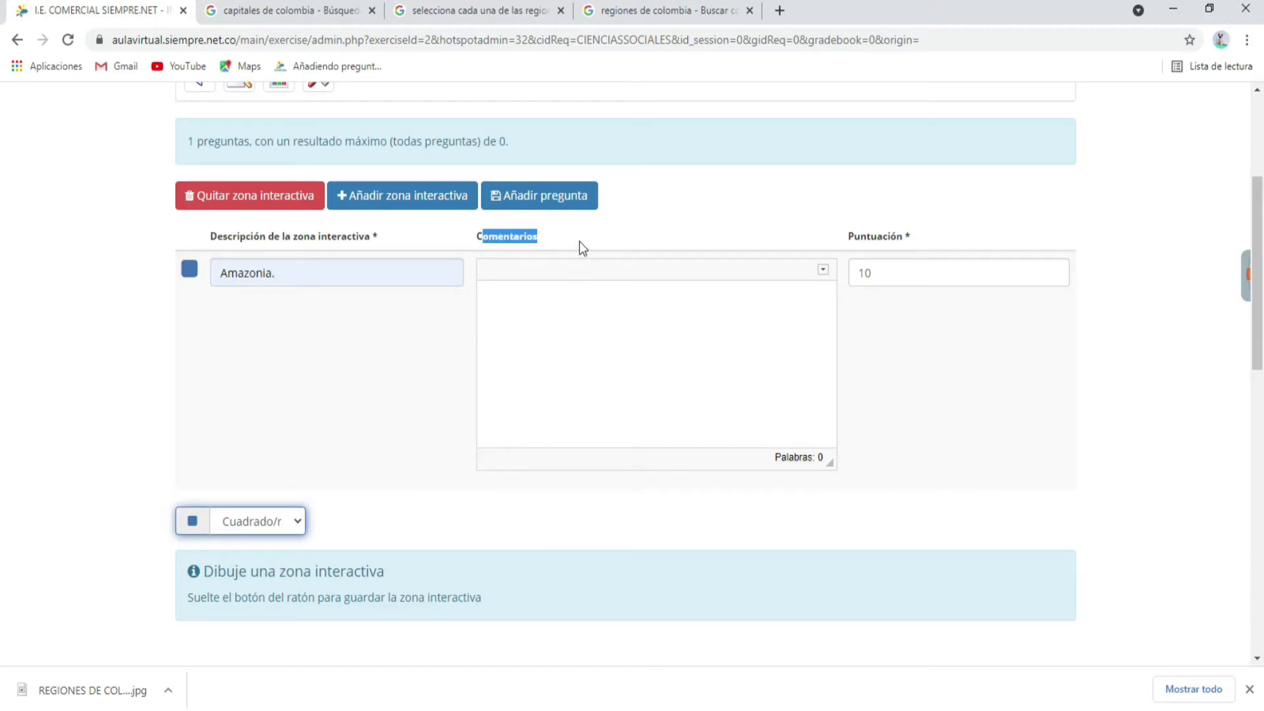
left_click(579, 241)
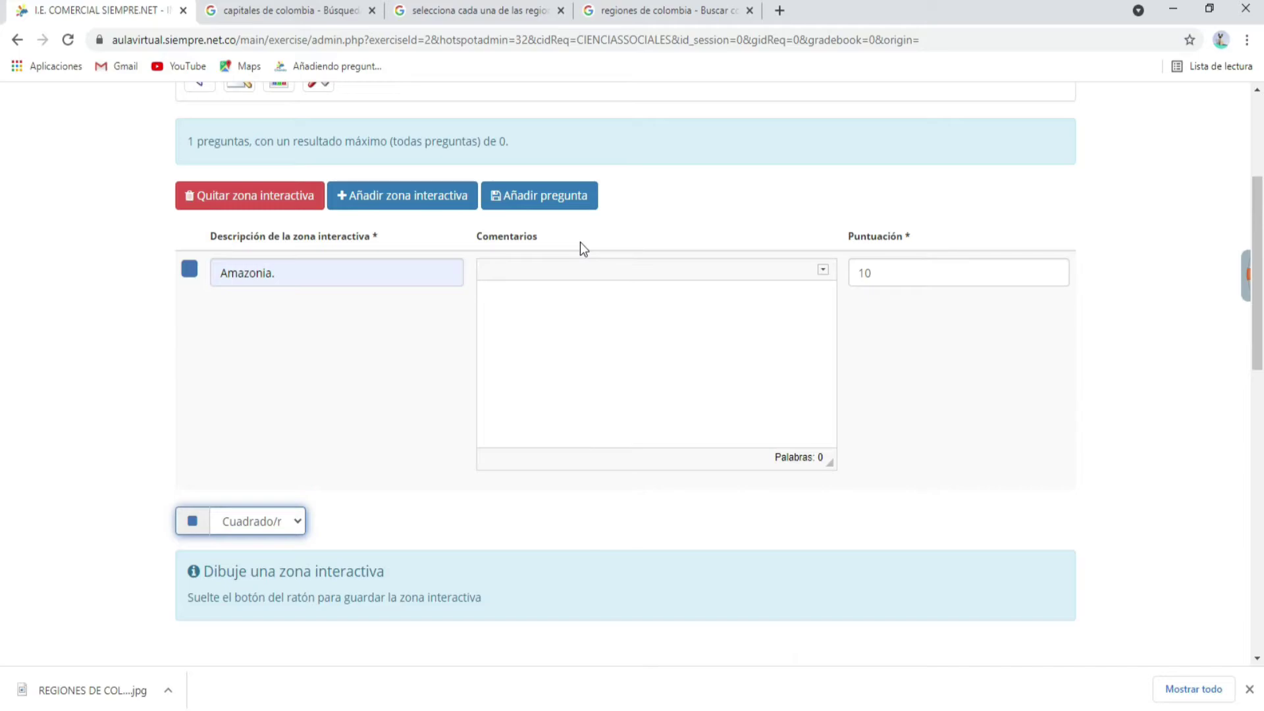
left_click_drag(915, 237, 851, 234)
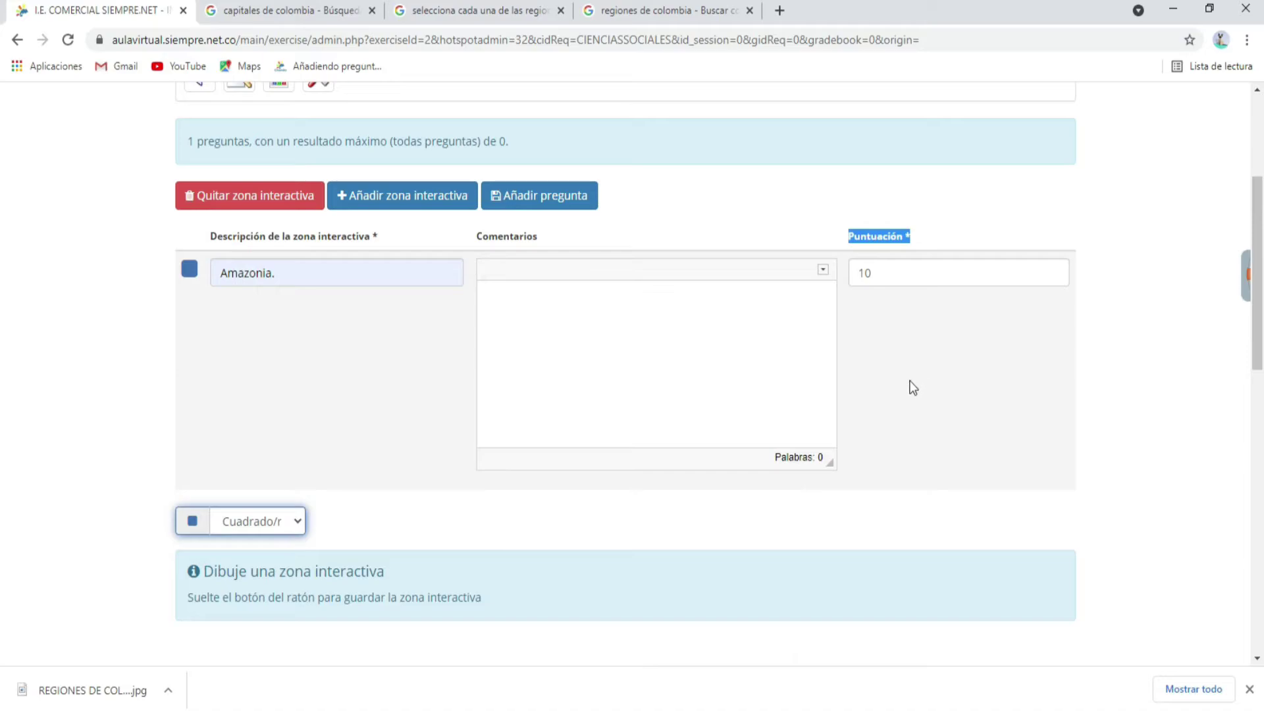
key("BackSpace")
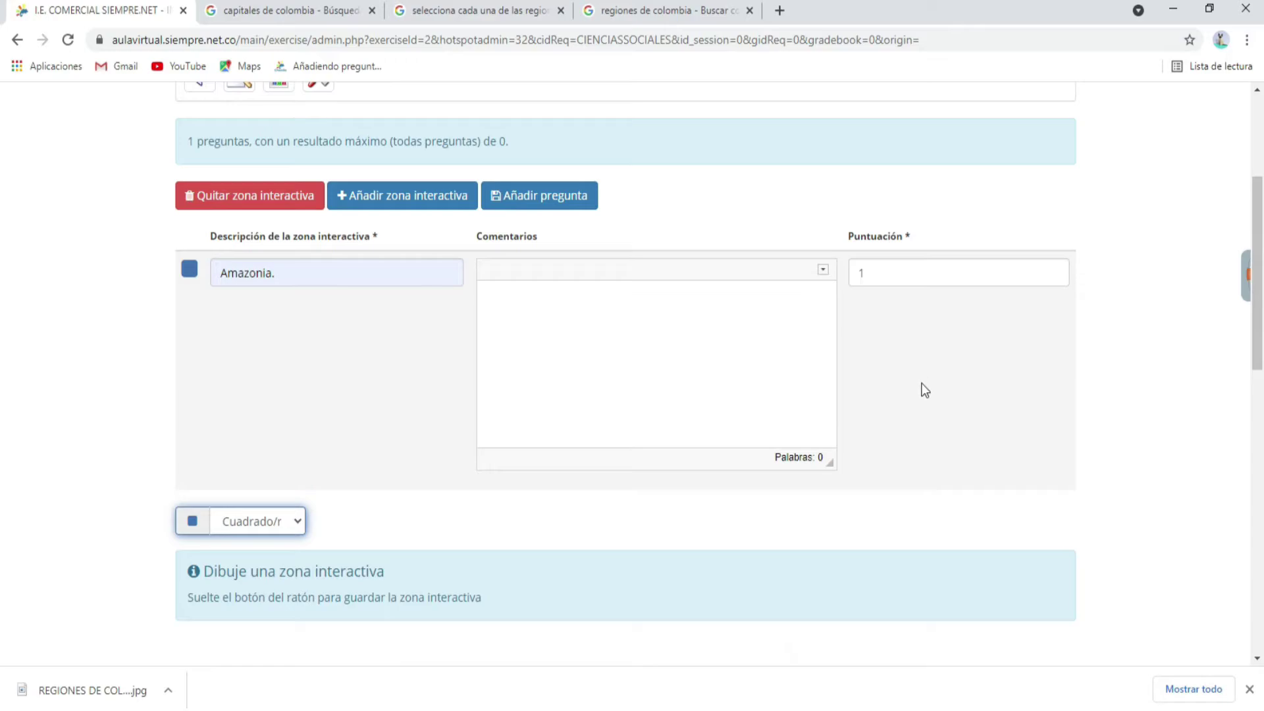
Review the shape types for the interactive zone, the map of regions and the zone drawing instructions
scroll(925, 390, "down", 1)
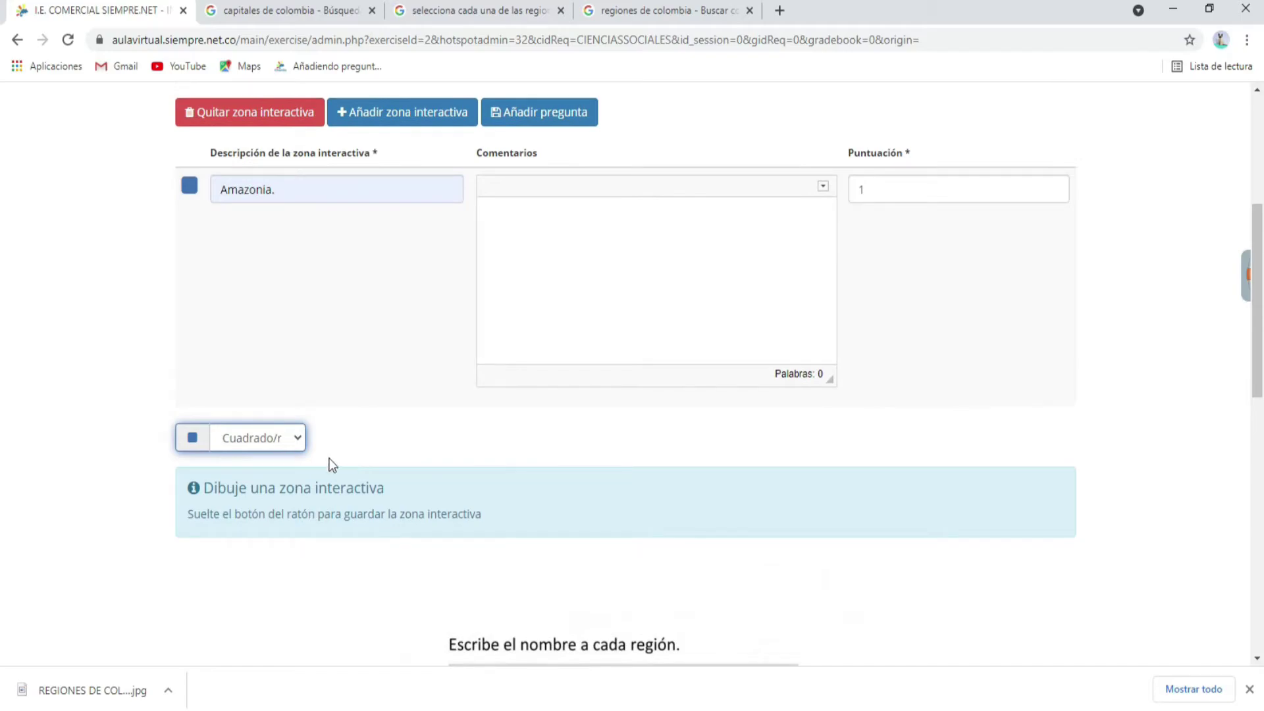
left_click(297, 441)
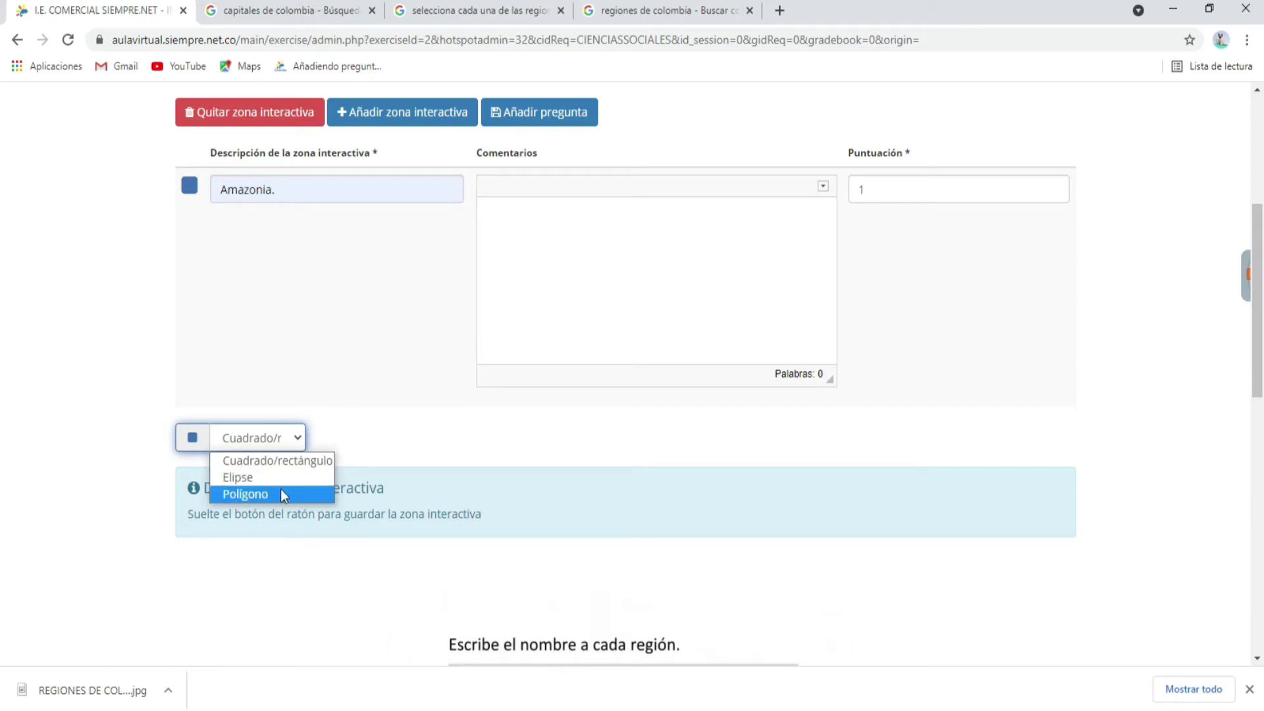
scroll(356, 366, "up", 2)
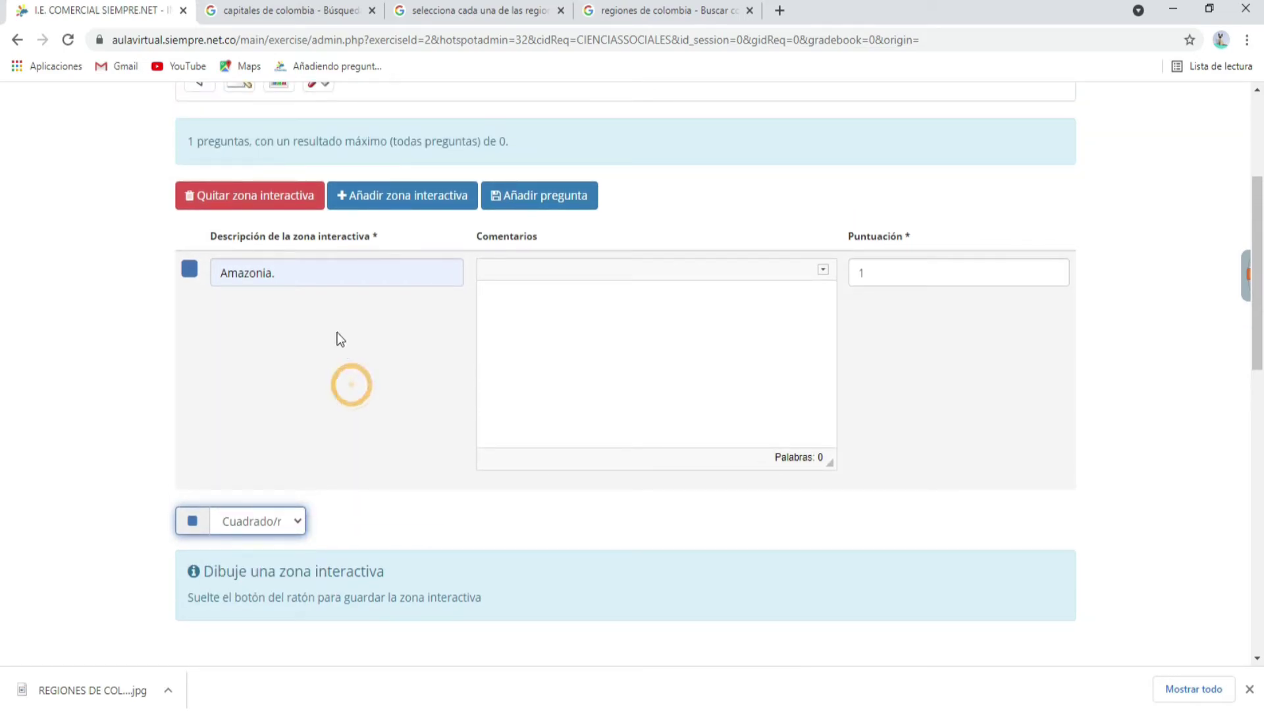
scroll(343, 343, "up", 2)
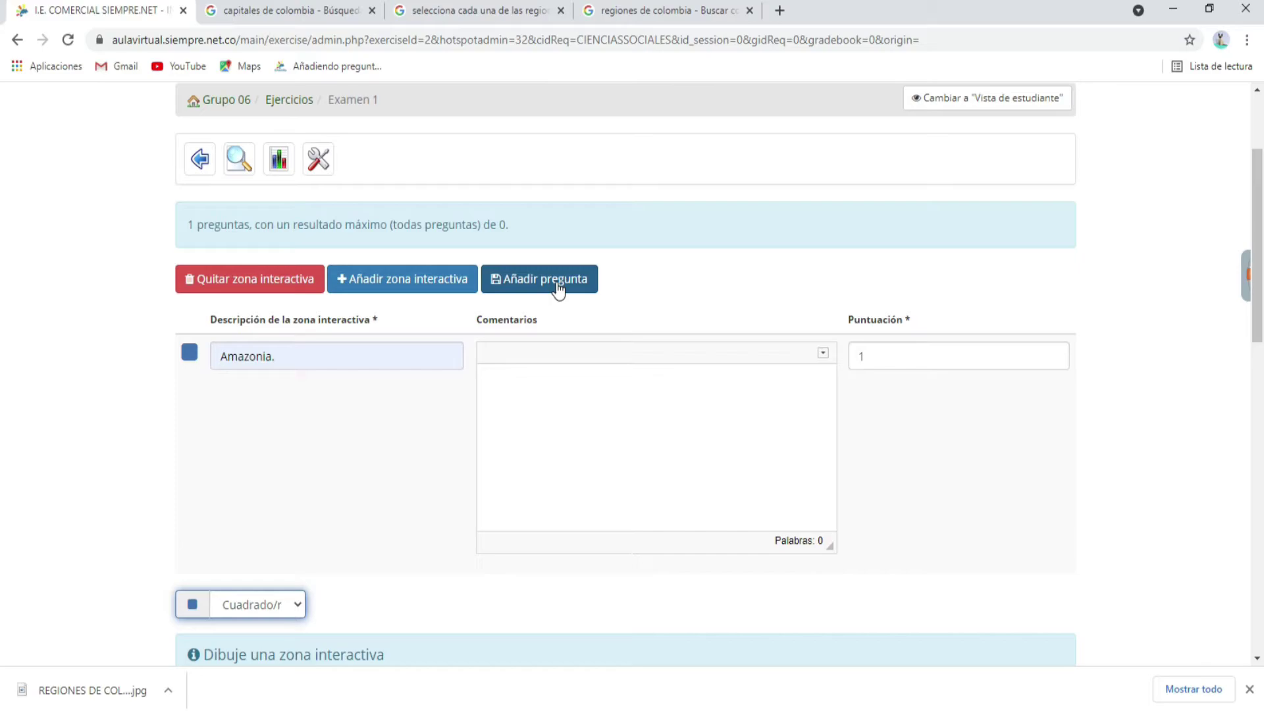
scroll(560, 287, "down", 9)
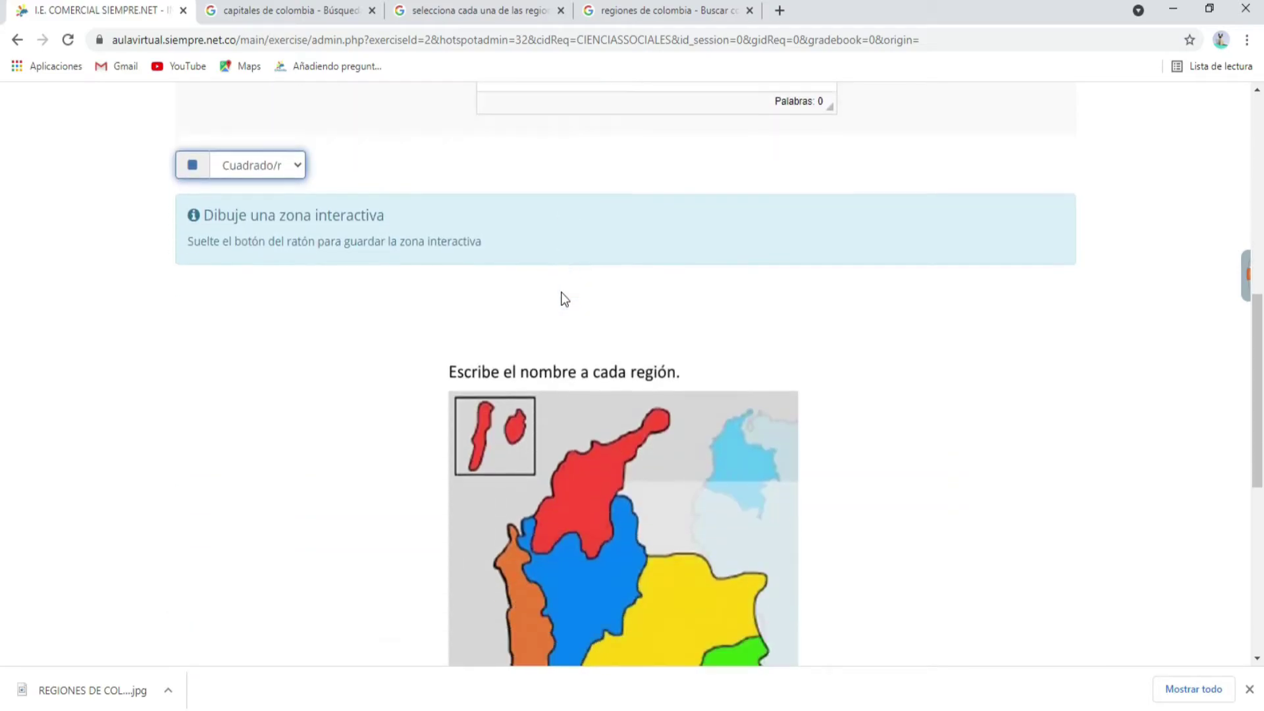
scroll(591, 336, "down", 2)
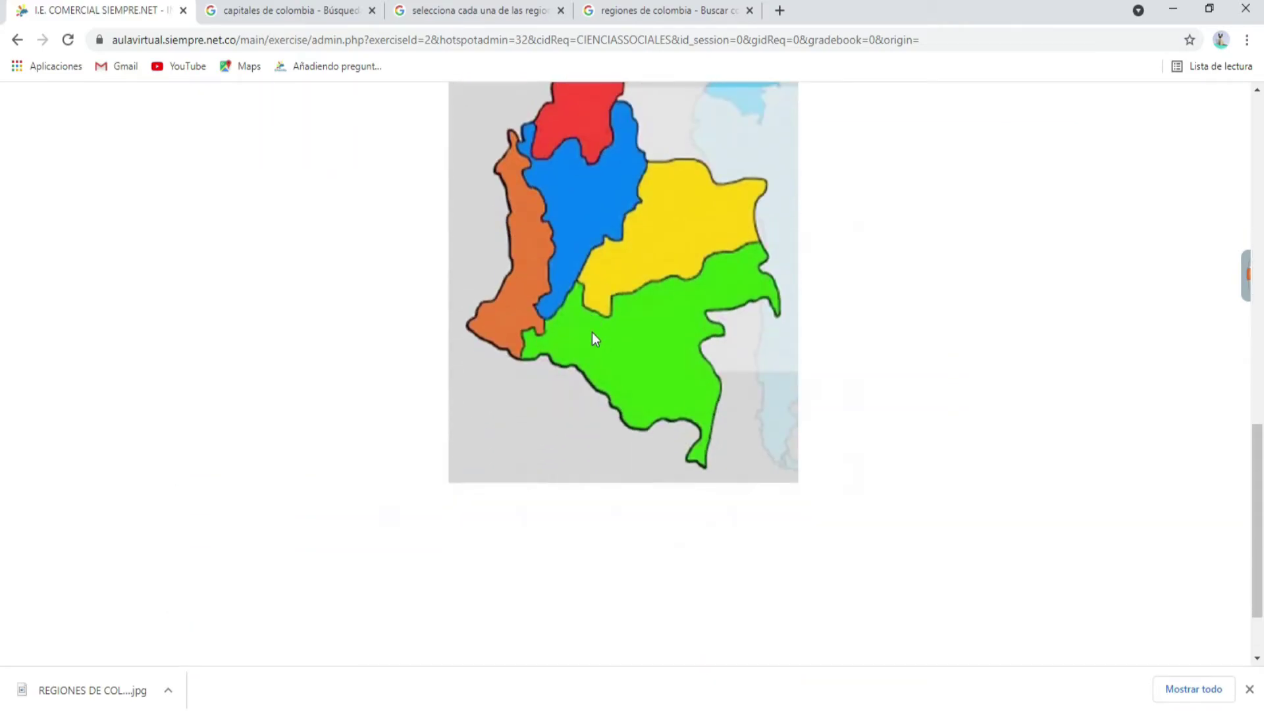
scroll(591, 332, "up", 1)
scroll(592, 332, "up", 5)
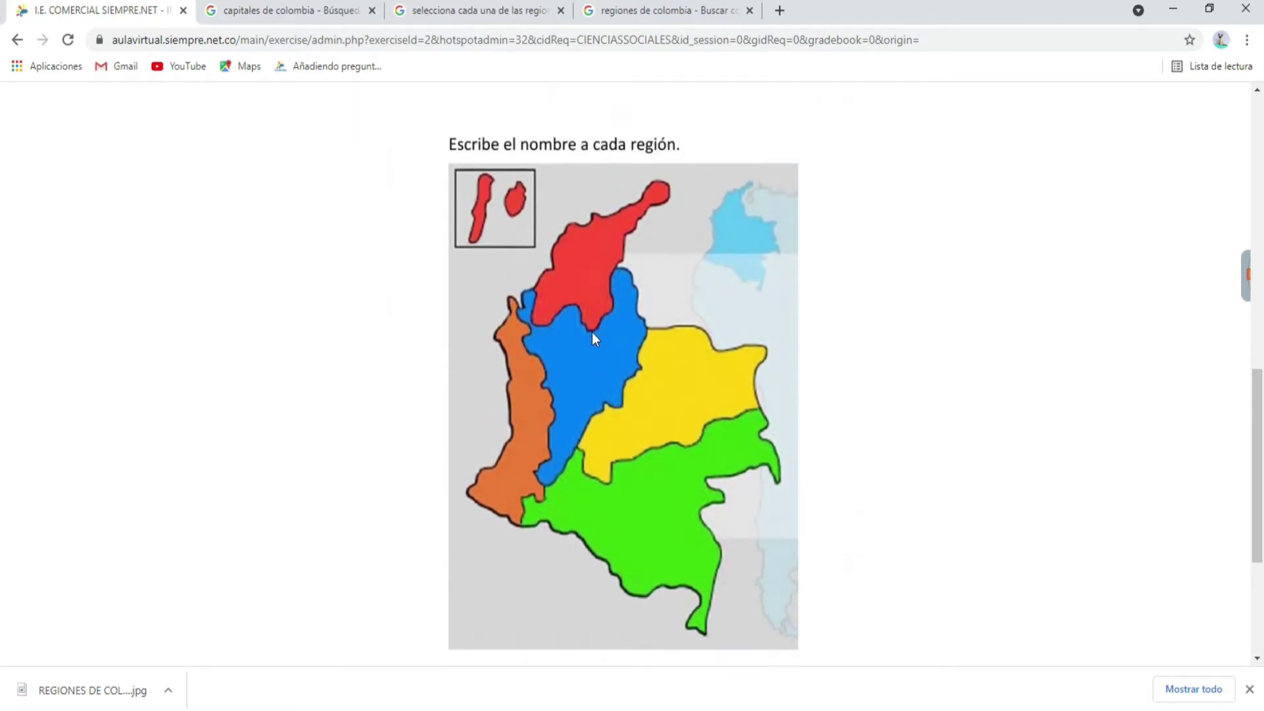
left_click_drag(592, 332, 518, 280)
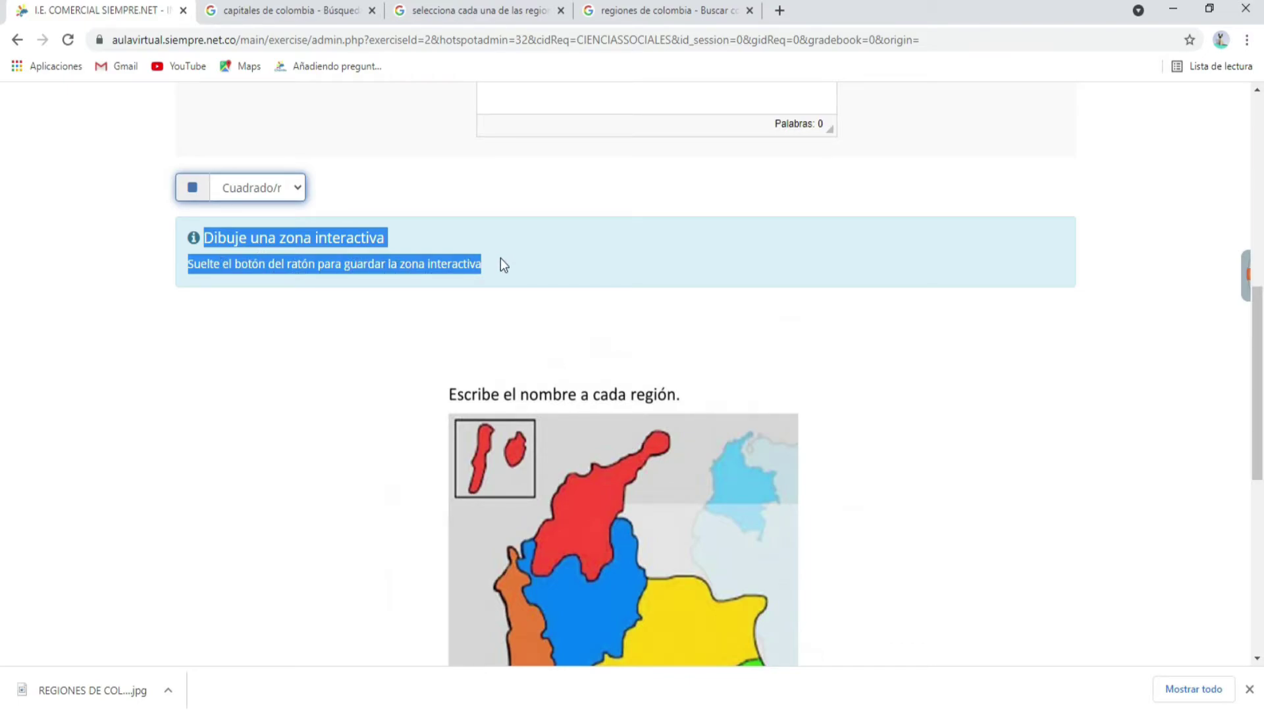
left_click(359, 446)
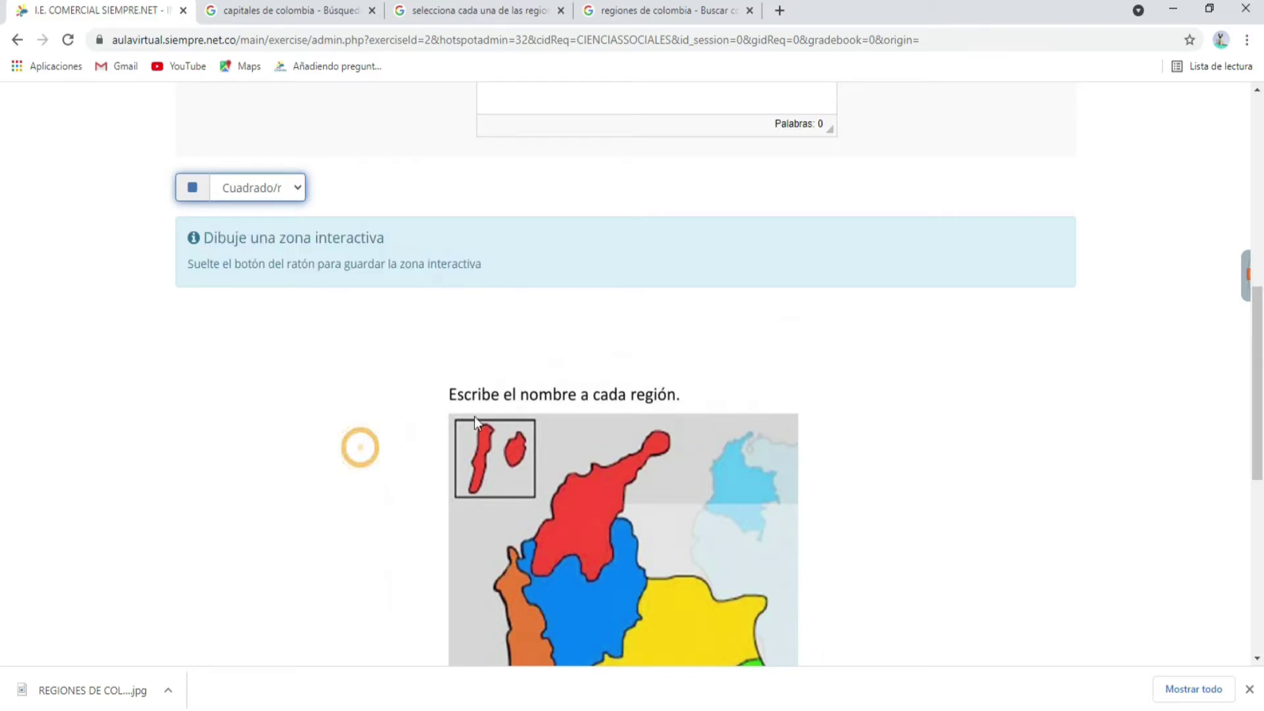
Draw the Amazonia zone as a rectangle over the middle of the green southern region on the map
scroll(613, 386, "down", 4)
scroll(613, 386, "down", 2)
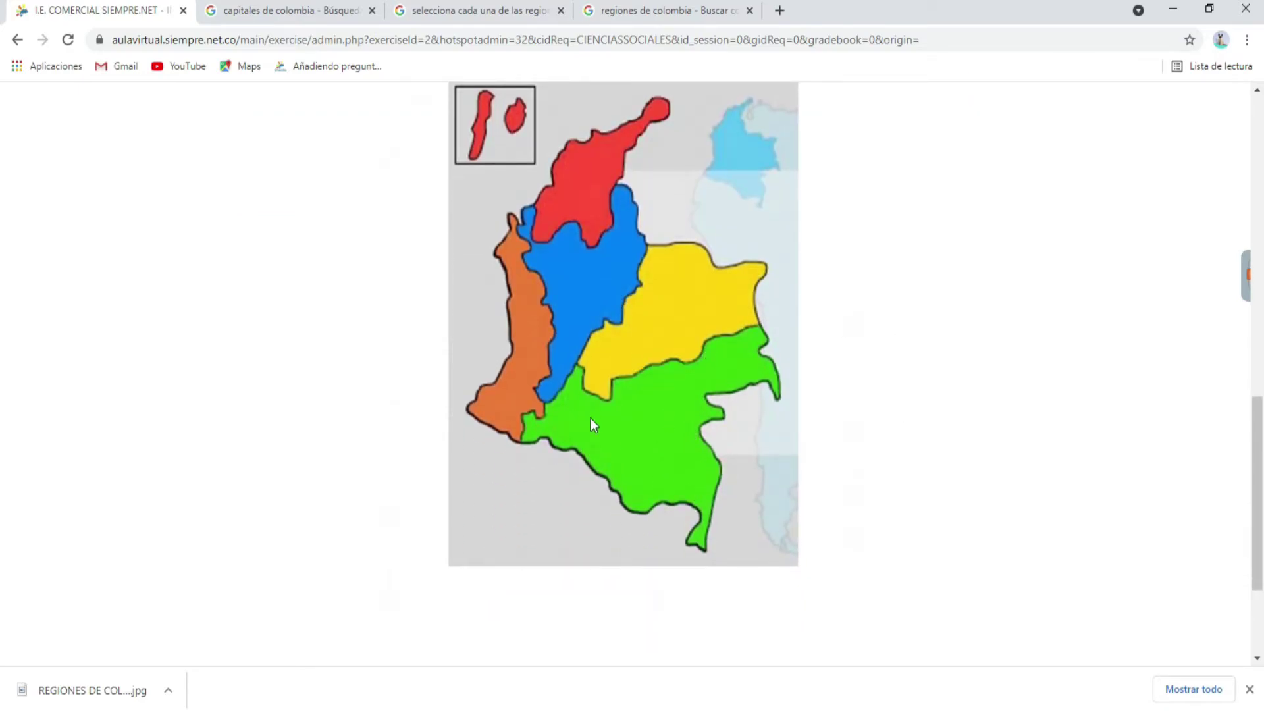
left_click_drag(583, 417, 697, 480)
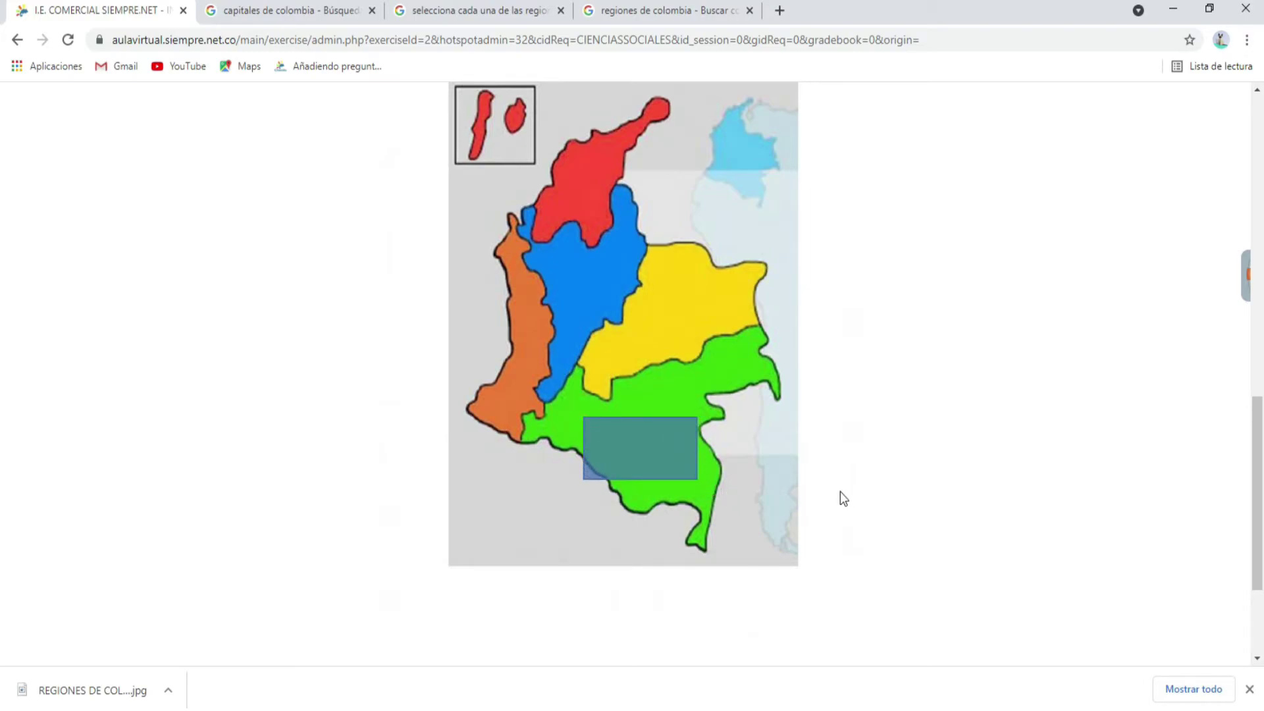
scroll(843, 492, "up", 1)
scroll(641, 548, "up", 8)
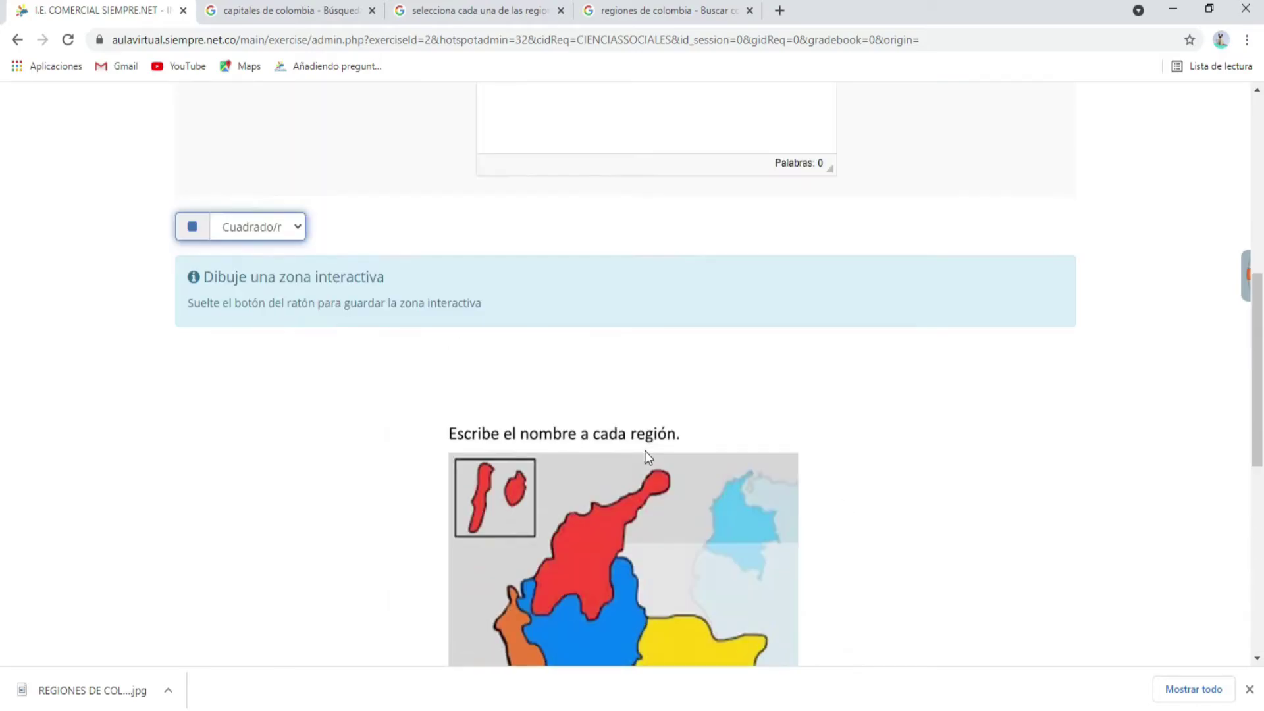
Add a second interactive zone to the question and enter "Andina" as its description
scroll(668, 498, "down", 6)
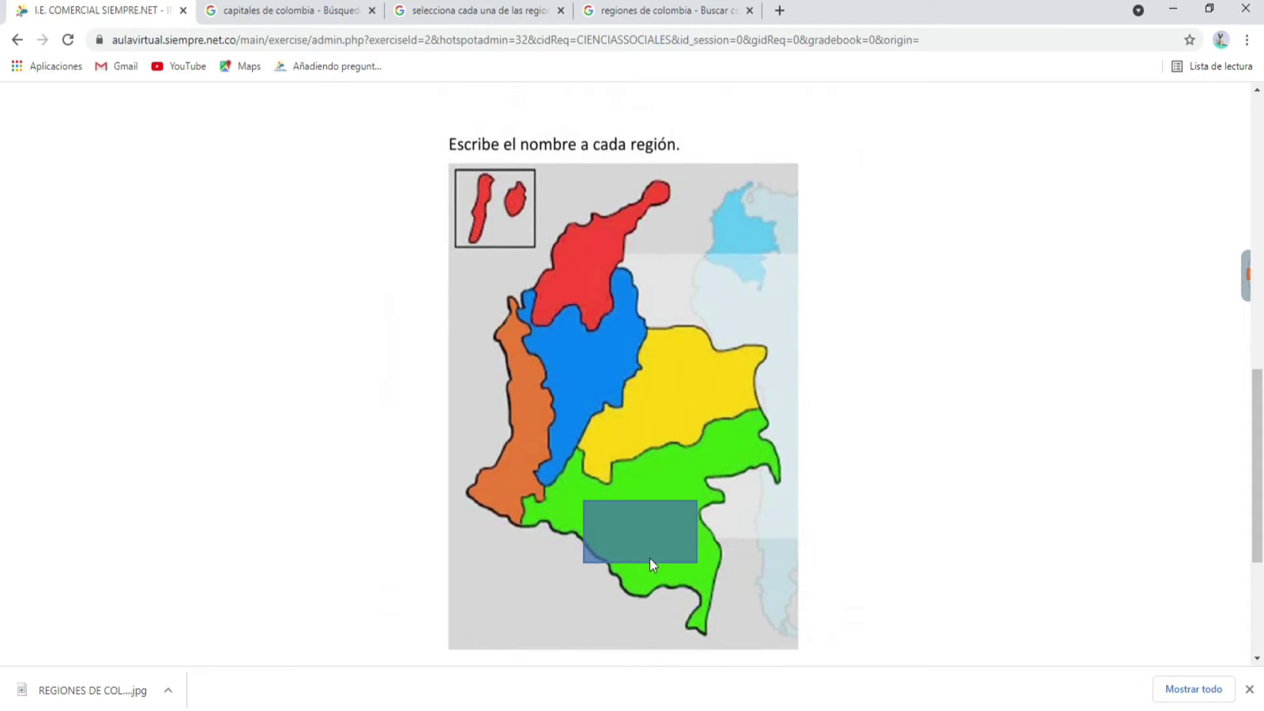
scroll(640, 550, "up", 6)
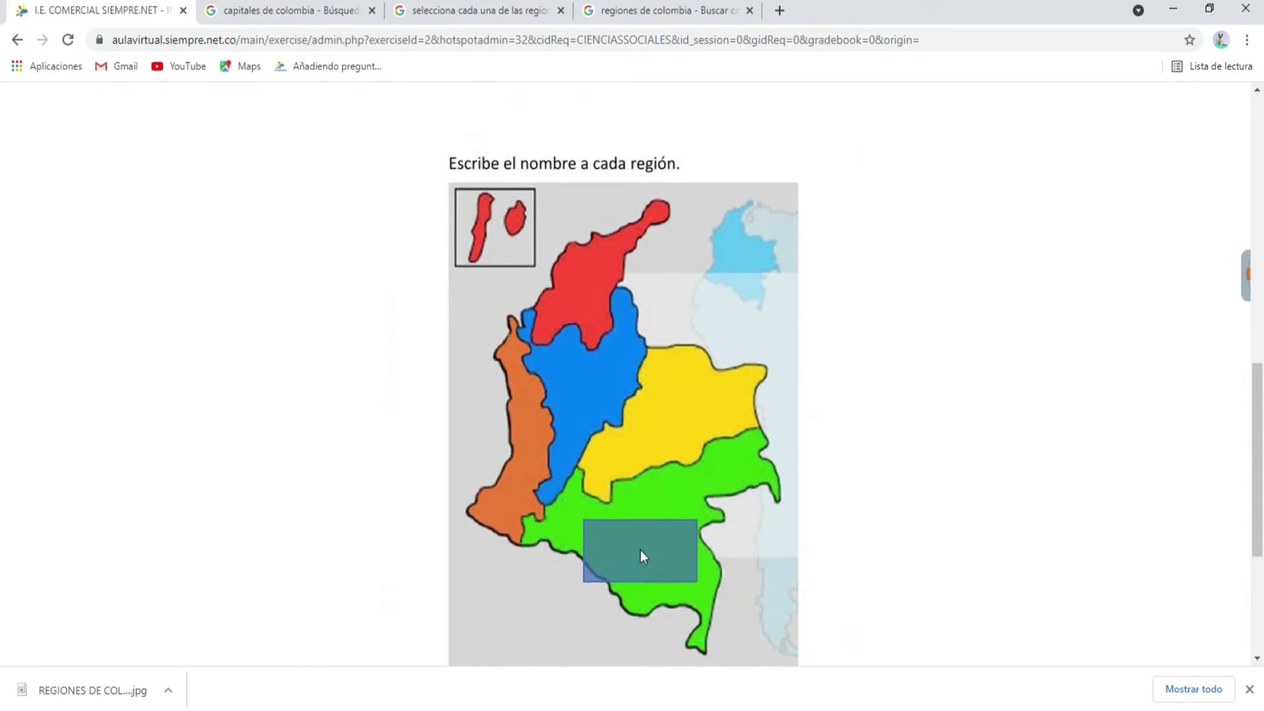
scroll(612, 526, "up", 1)
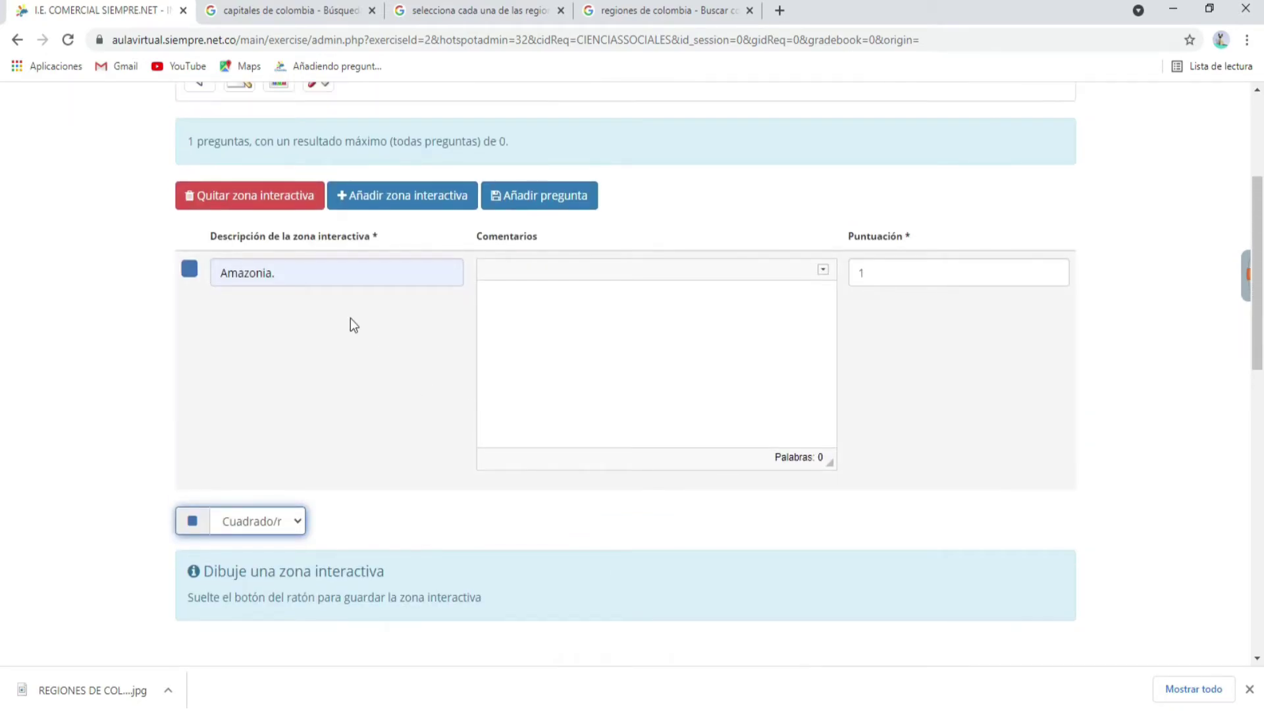
left_click(382, 196)
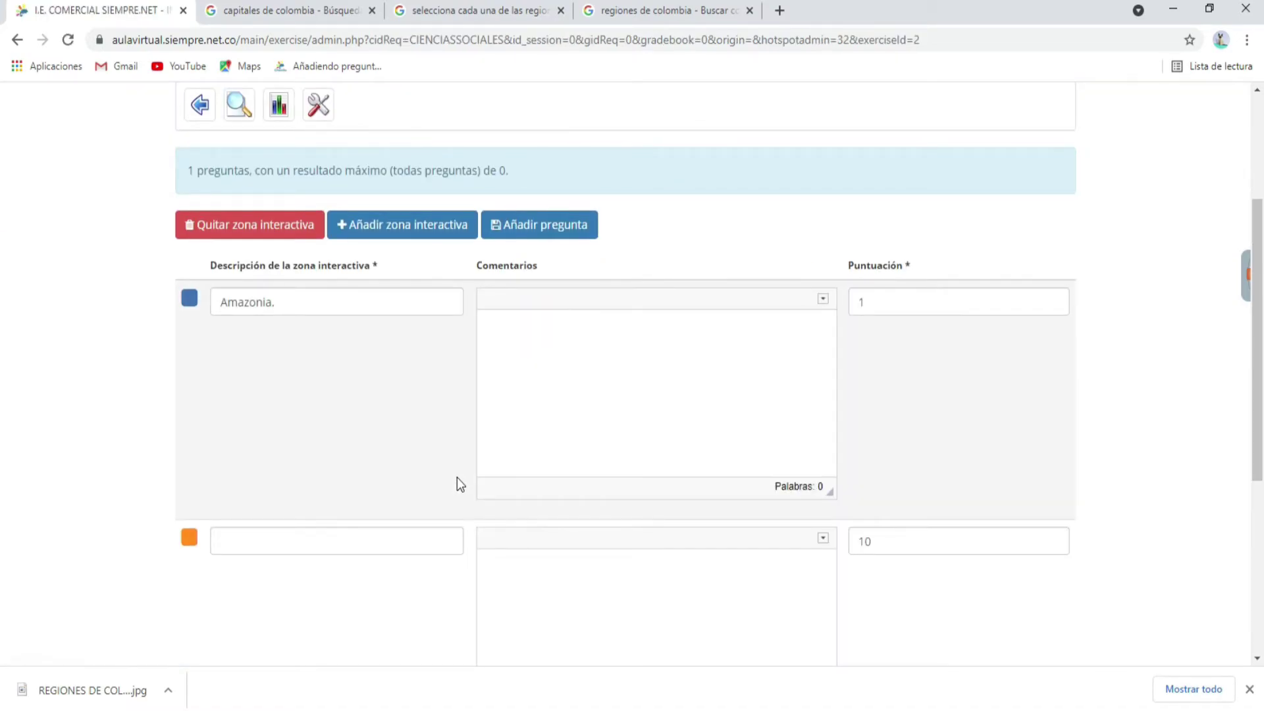
scroll(457, 483, "down", 3)
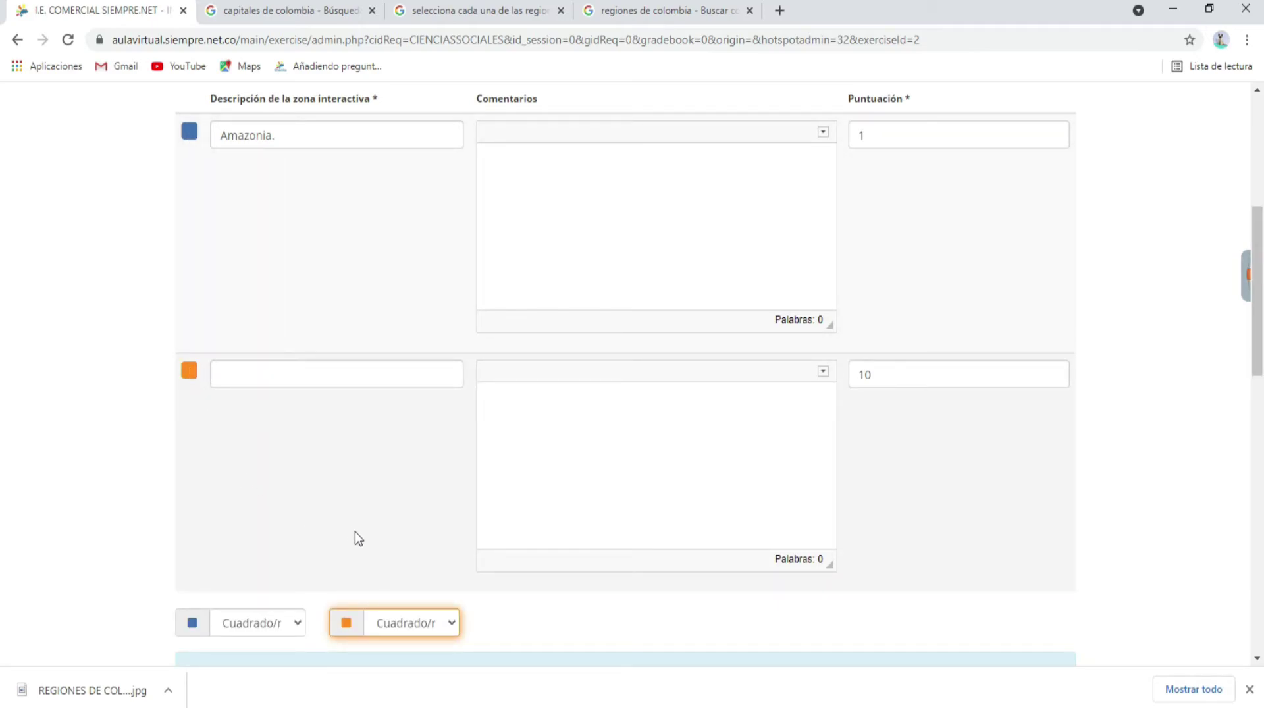
left_click(337, 374)
type("Andina")
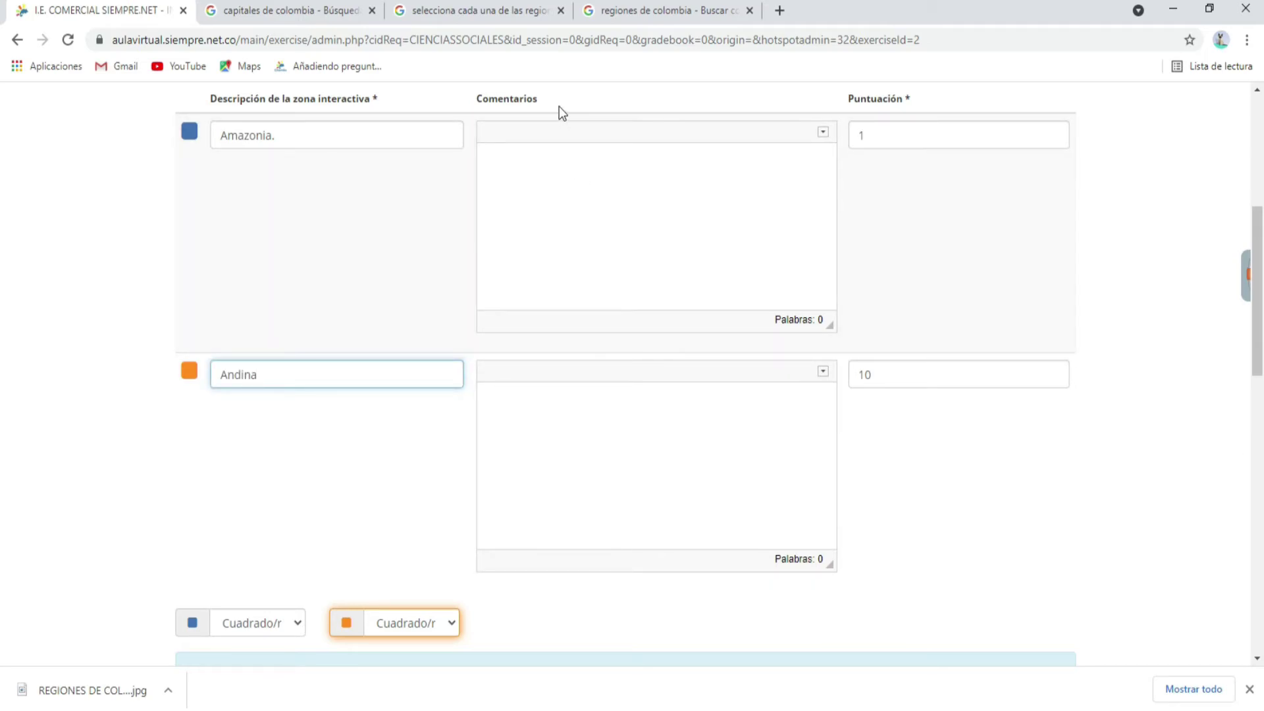
Set the score of the Andina zone to 1
left_click_drag(890, 375, 843, 368)
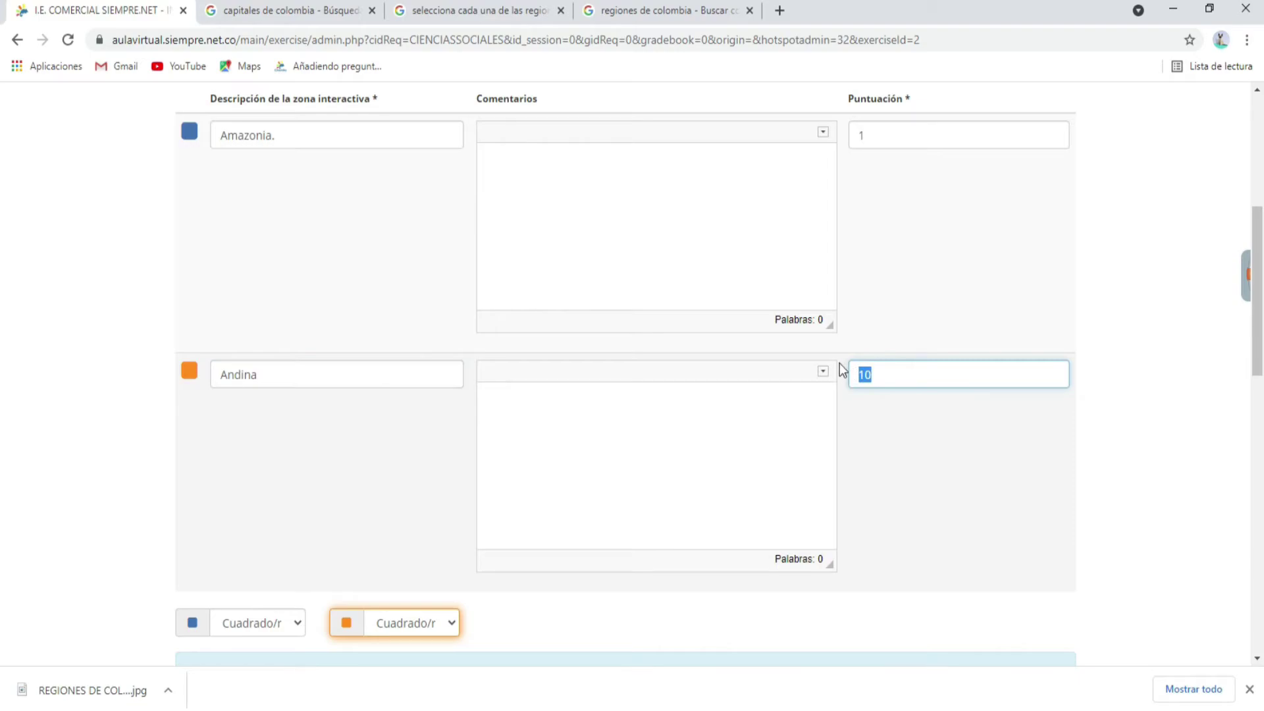
type("1")
left_click(921, 543)
Add the Caribe, Orinoquía and Pacífico zones, and set the scores to 0.83 for Amazonia, Andina and Caribe and 0.84 for the other two
scroll(460, 356, "up", 2)
left_click(418, 141)
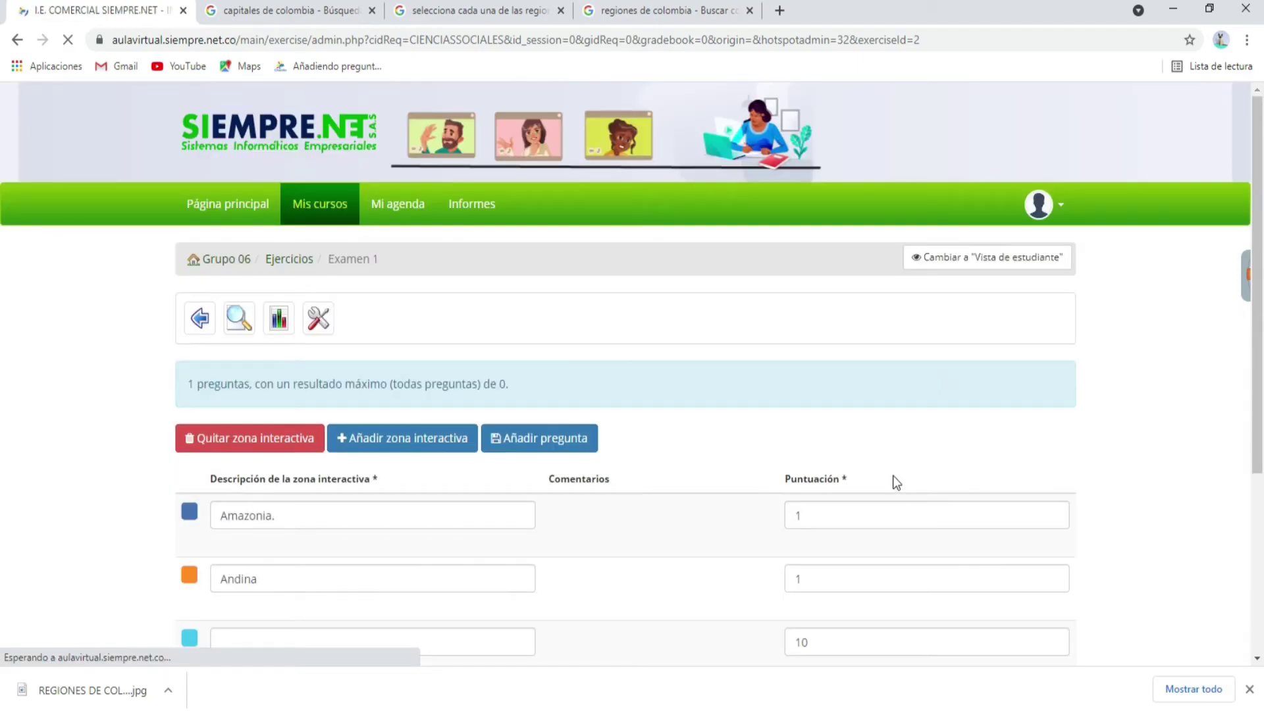
scroll(892, 424, "down", 4)
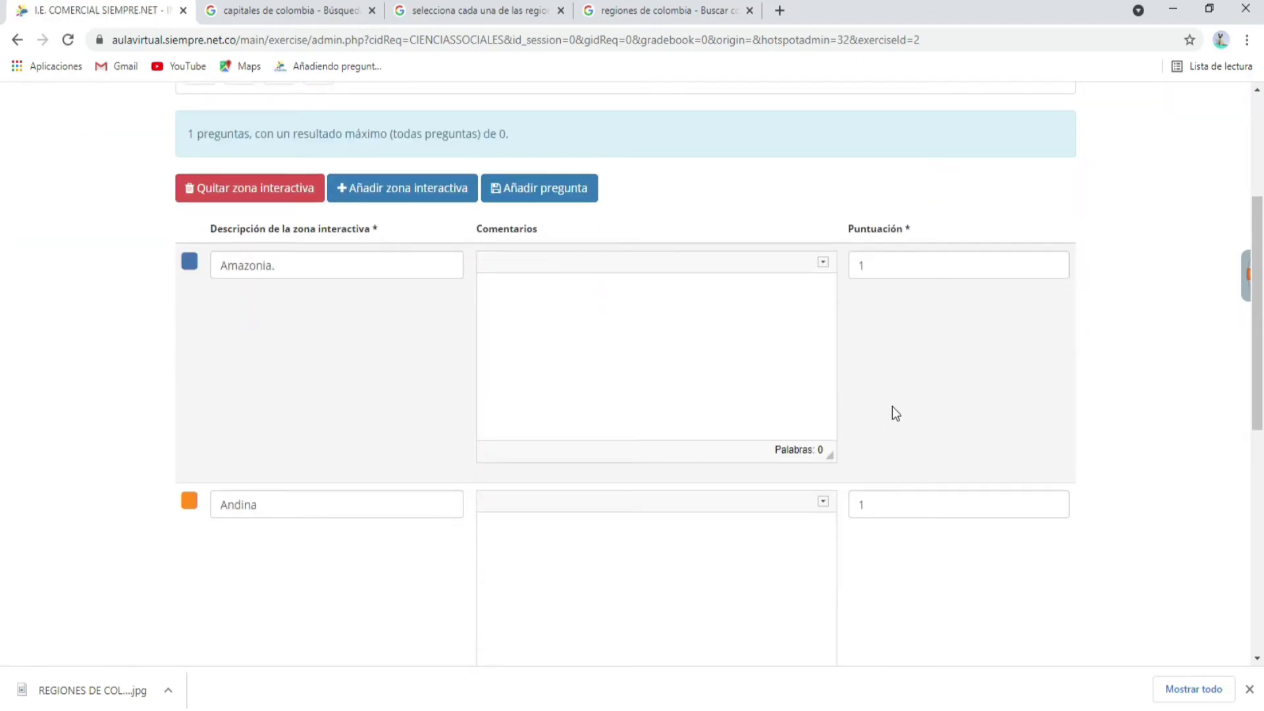
scroll(896, 413, "down", 20)
Review the descriptions and scores of the five interactive zones, their shape types and the map of regions
scroll(1029, 465, "up", 2)
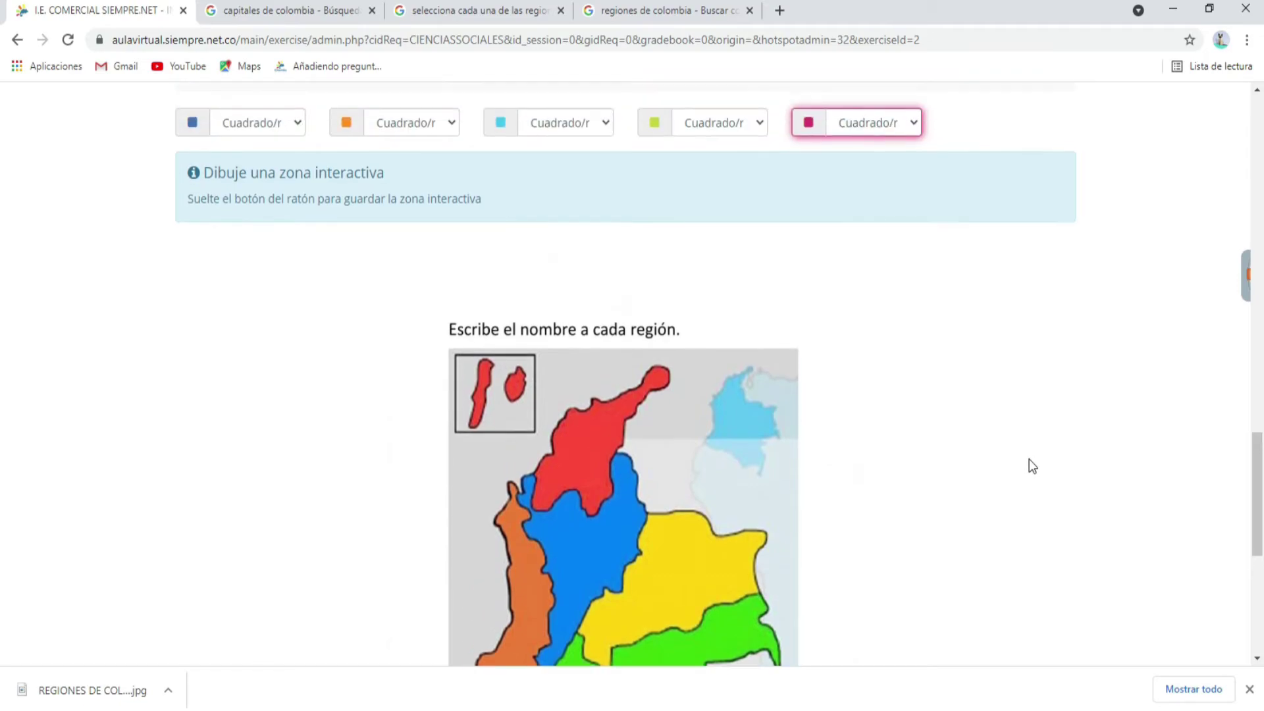
scroll(1029, 459, "up", 4)
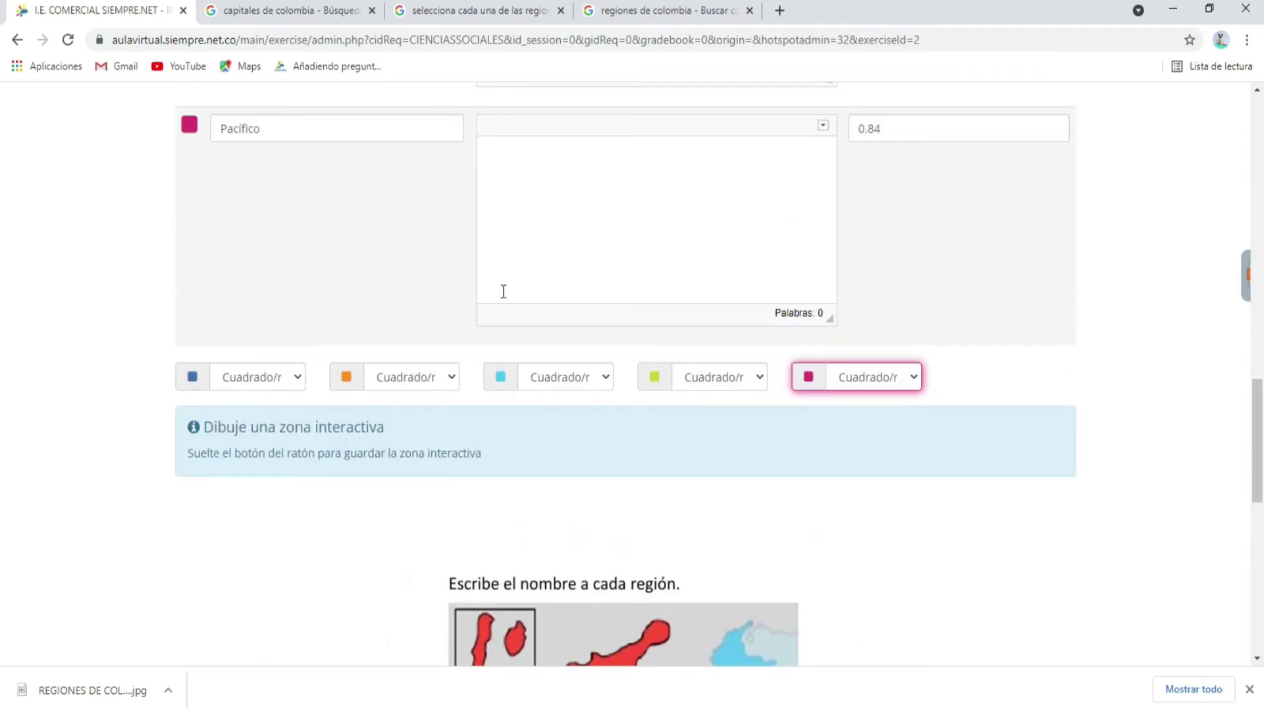
scroll(865, 404, "down", 7)
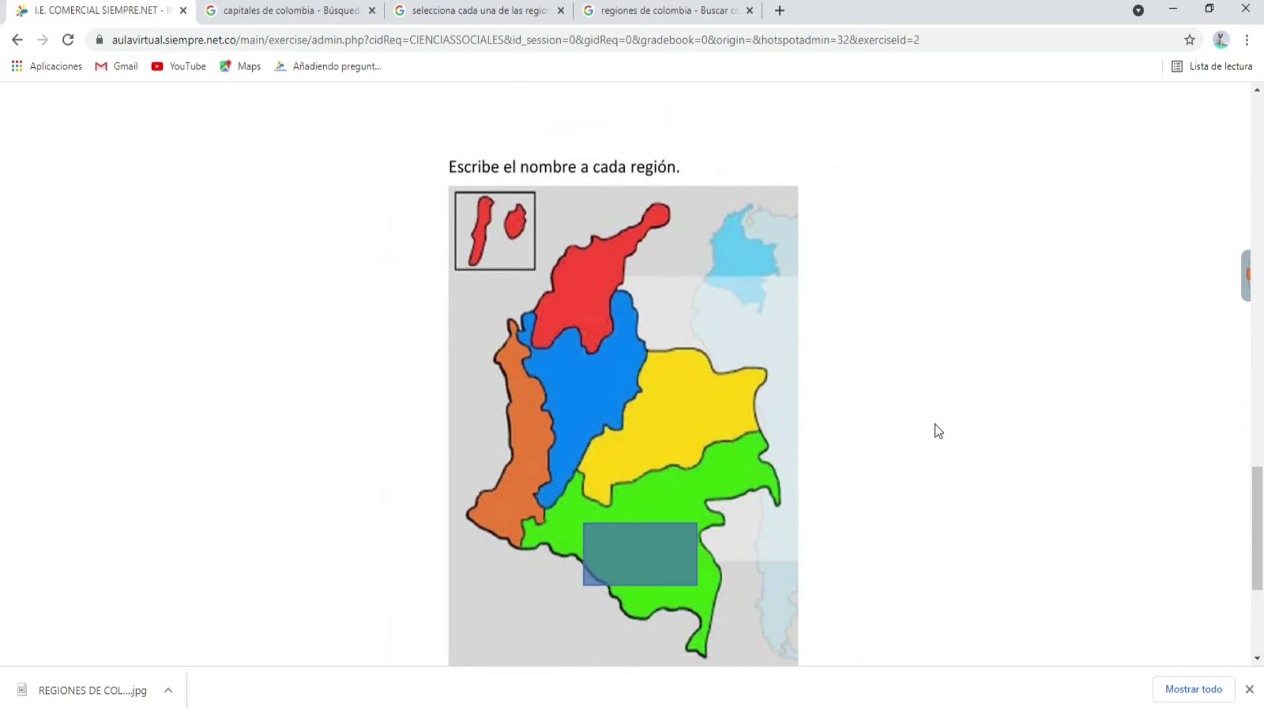
scroll(935, 424, "up", 20)
scroll(1123, 448, "down", 7)
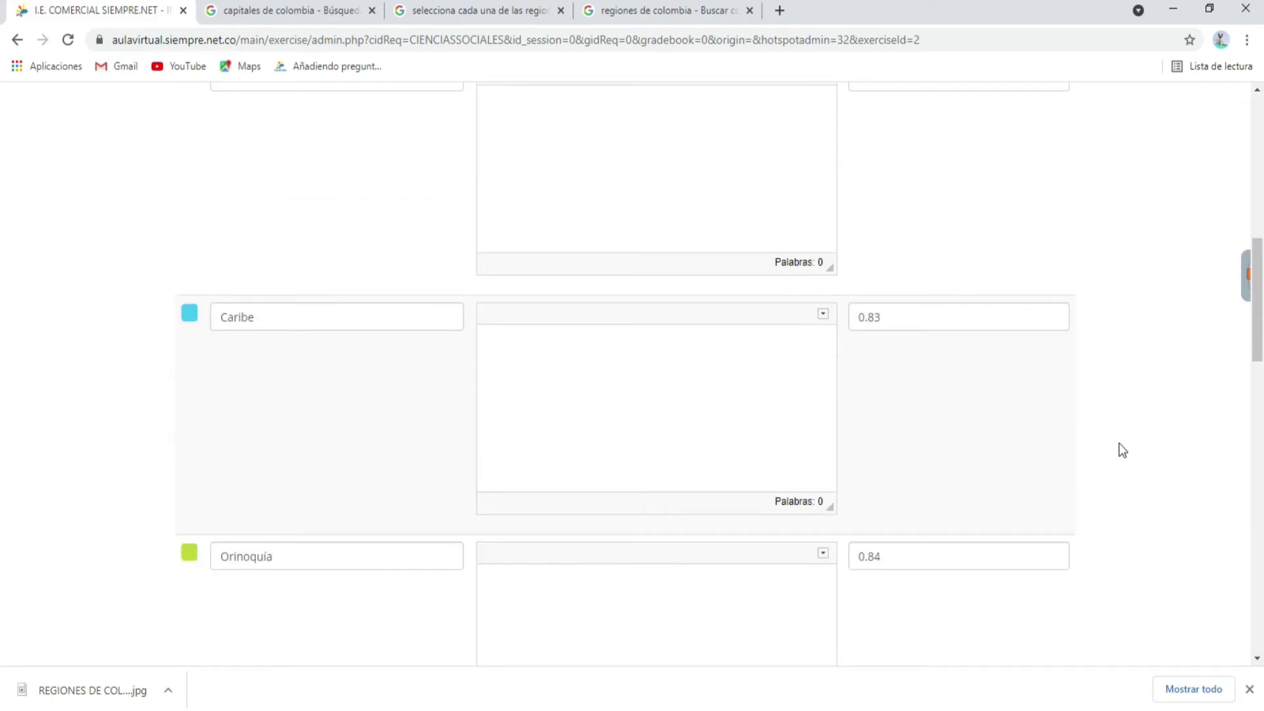
scroll(1123, 463, "down", 14)
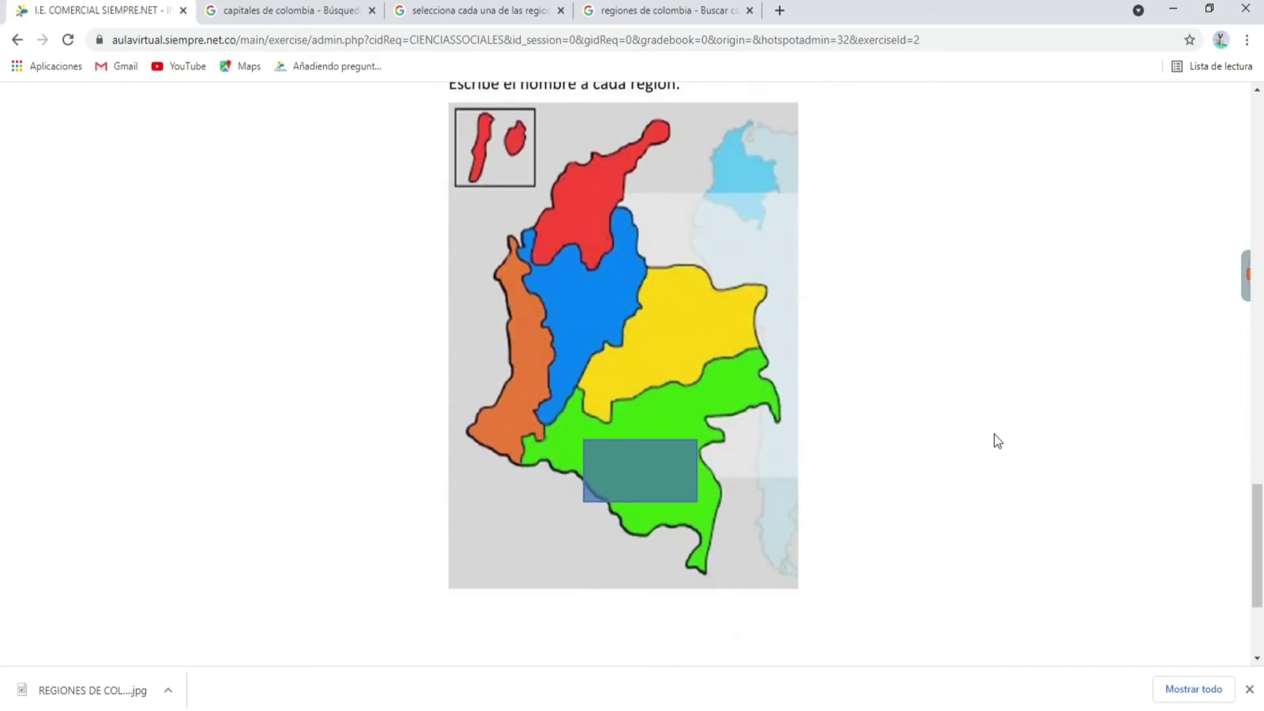
scroll(1010, 423, "up", 20)
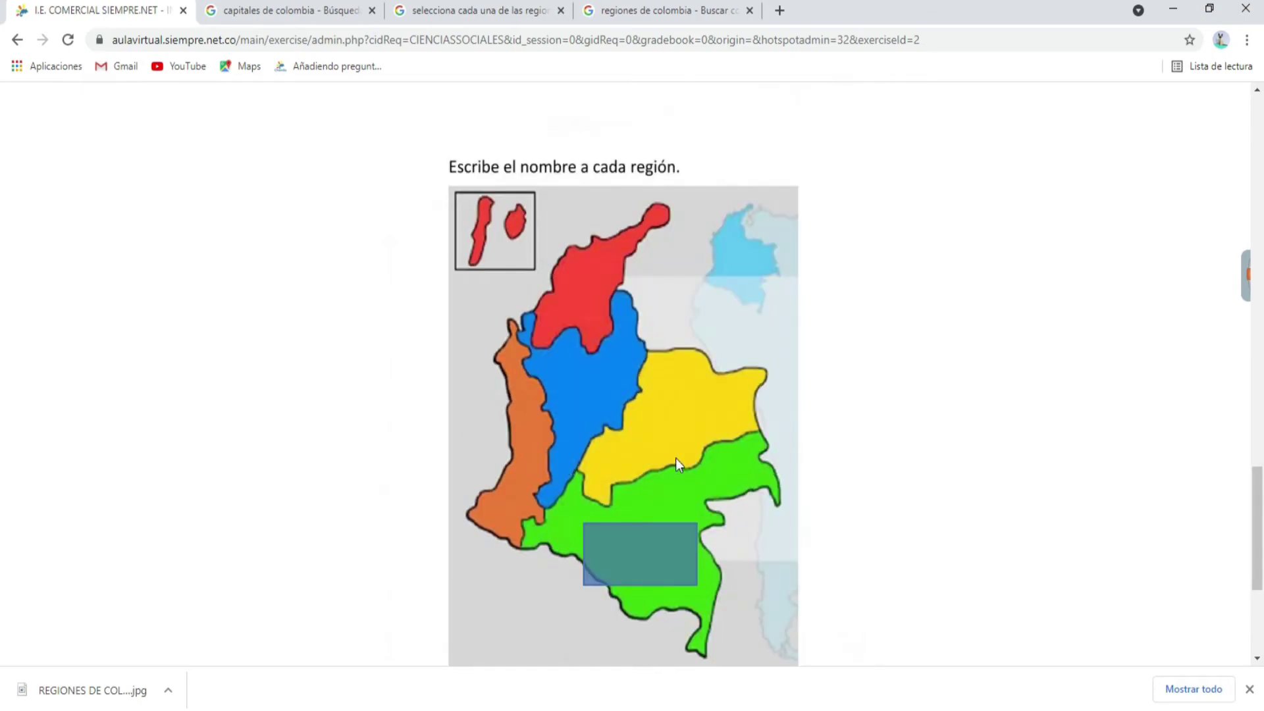
Draw the Andina zone as a rectangle over the middle of the blue region on the map
scroll(1095, 451, "down", 15)
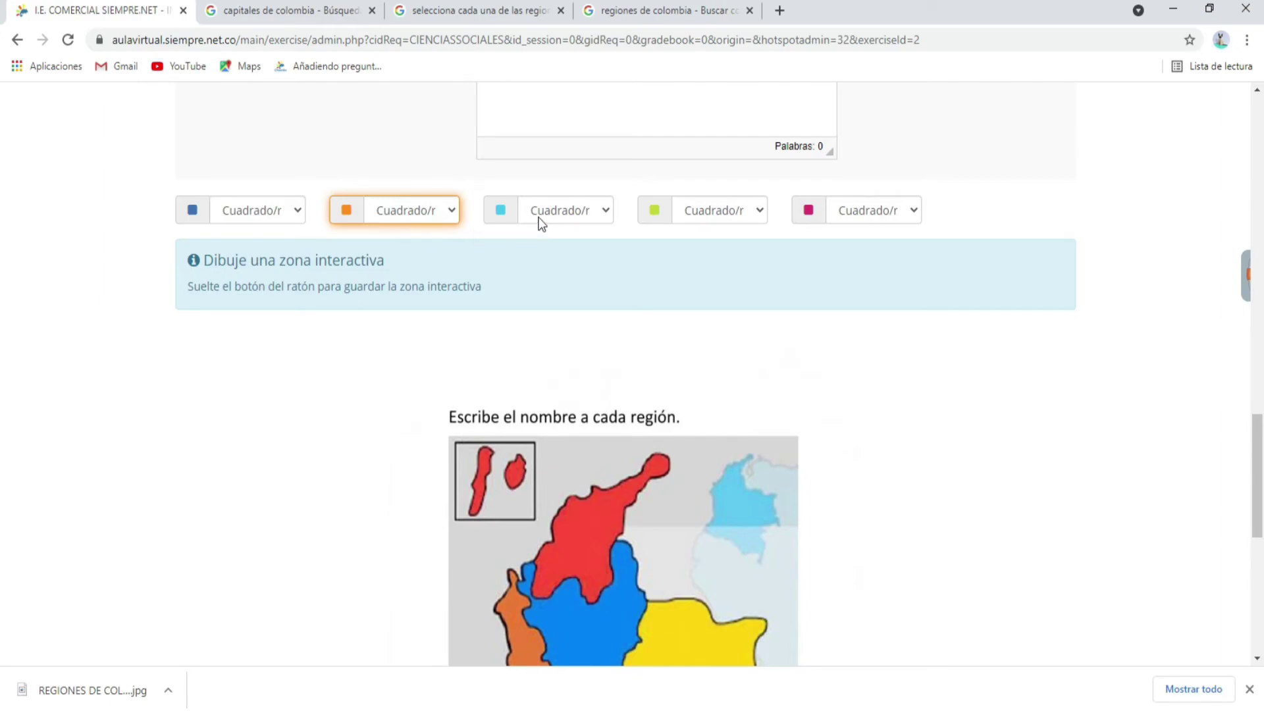
scroll(954, 490, "down", 3)
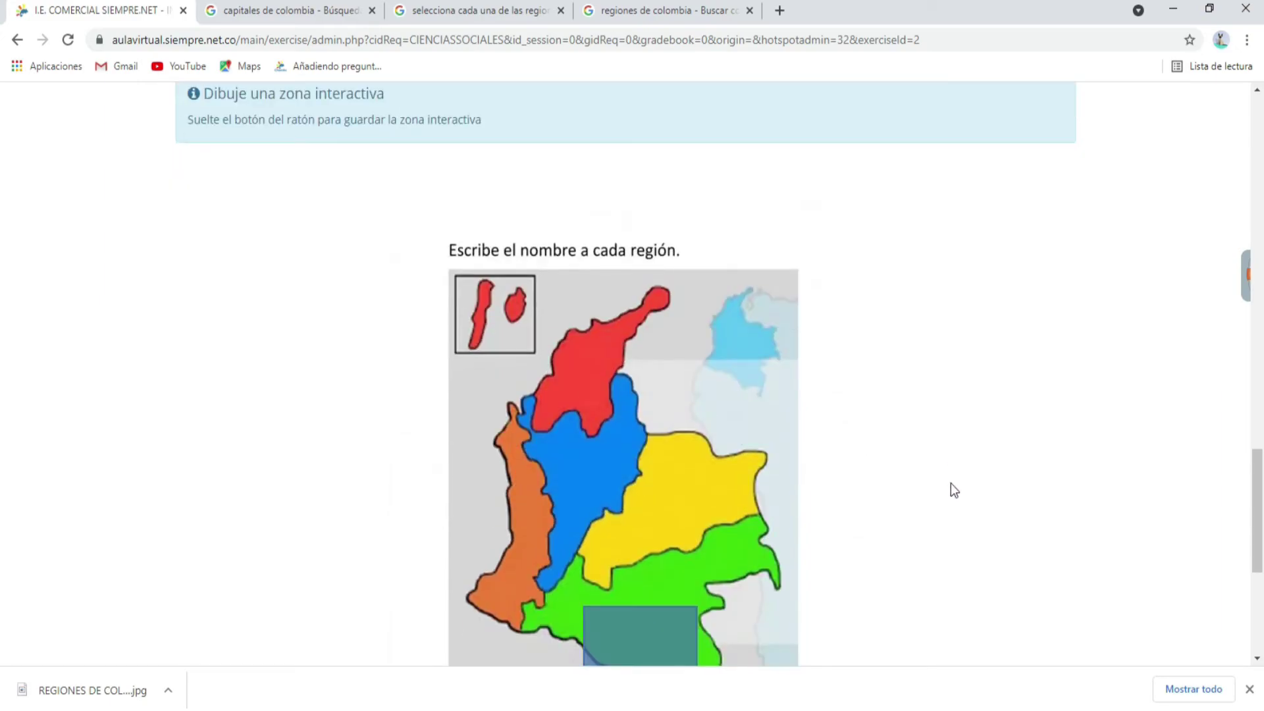
scroll(946, 487, "down", 3)
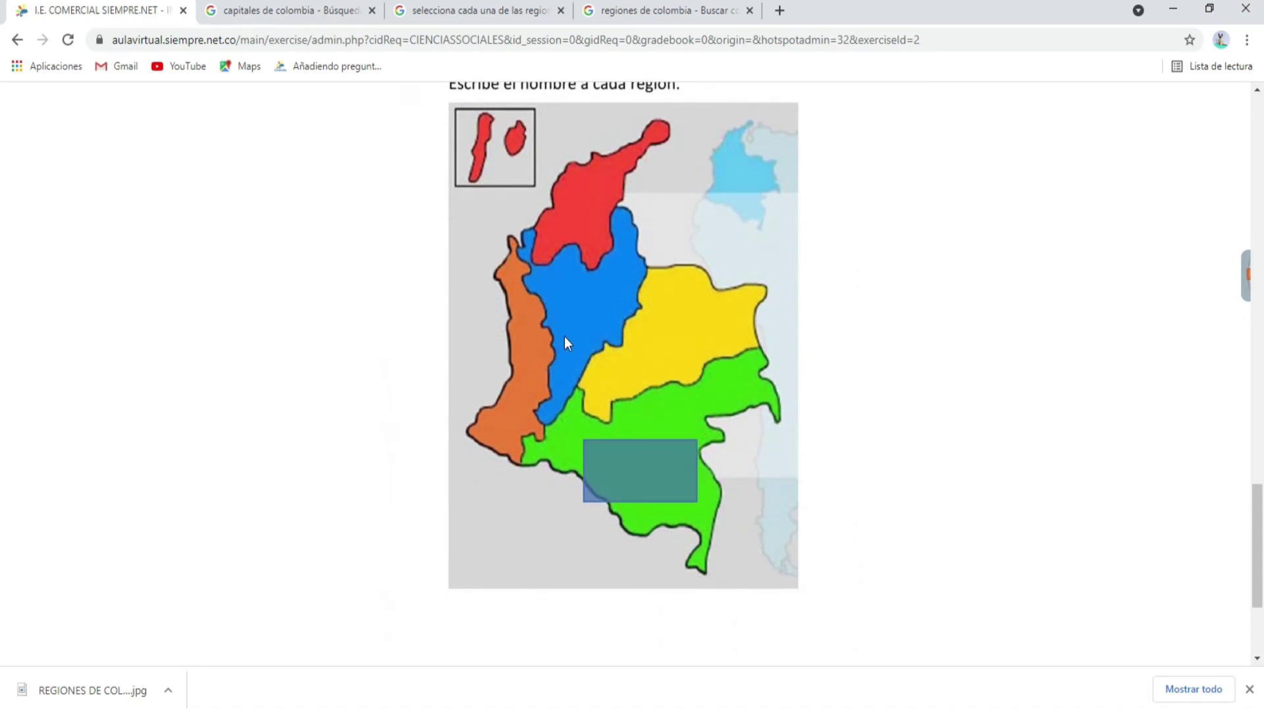
scroll(564, 342, "up", 8)
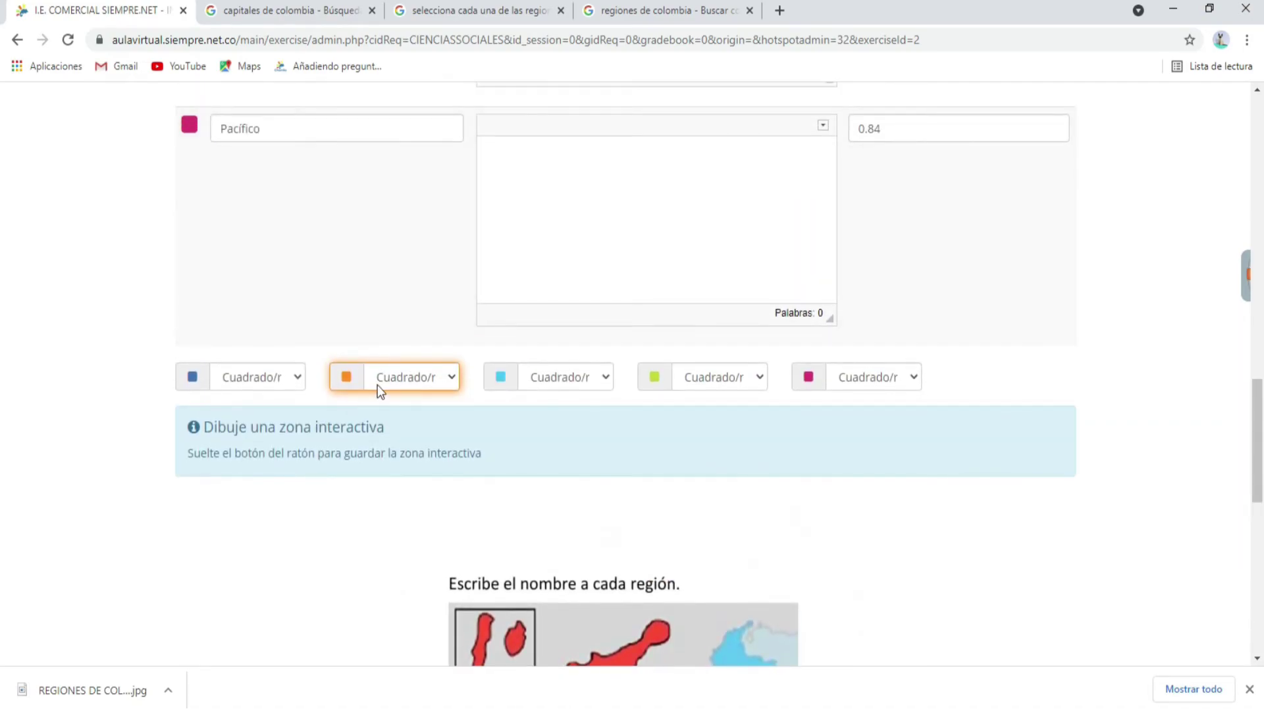
scroll(419, 355, "up", 12)
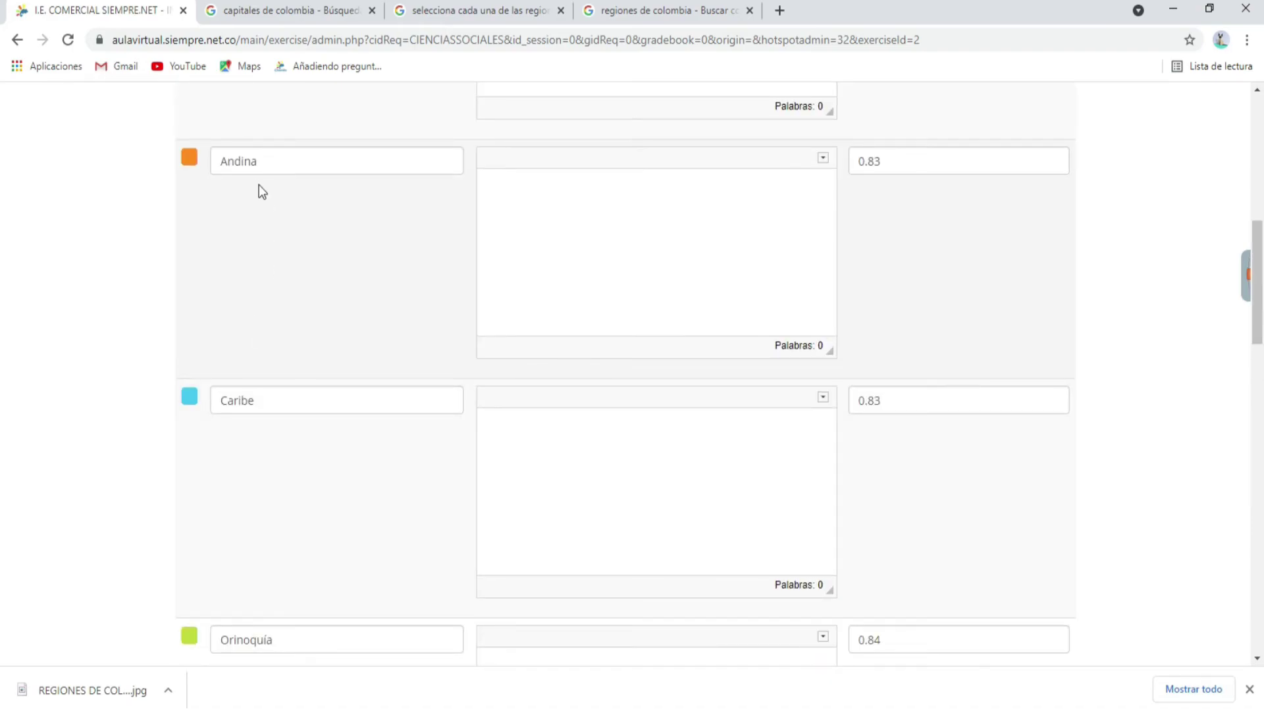
scroll(818, 440, "down", 13)
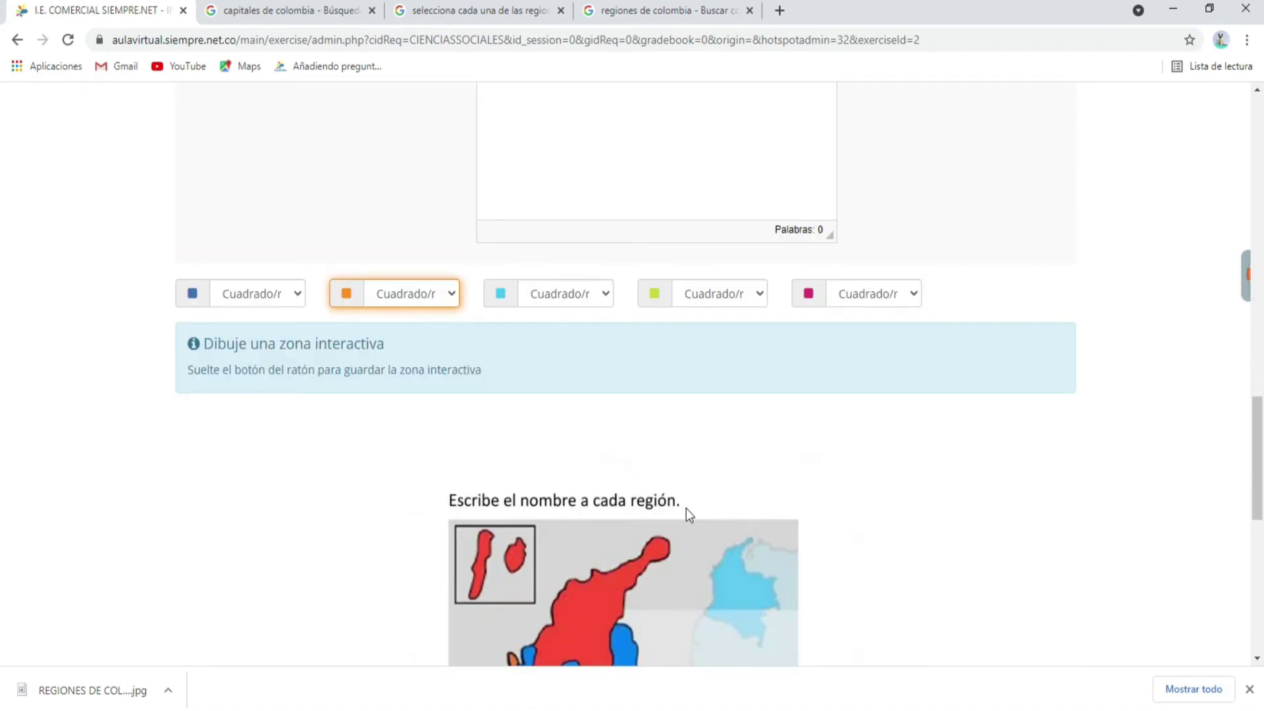
scroll(597, 508, "down", 4)
left_click_drag(597, 496, 623, 501)
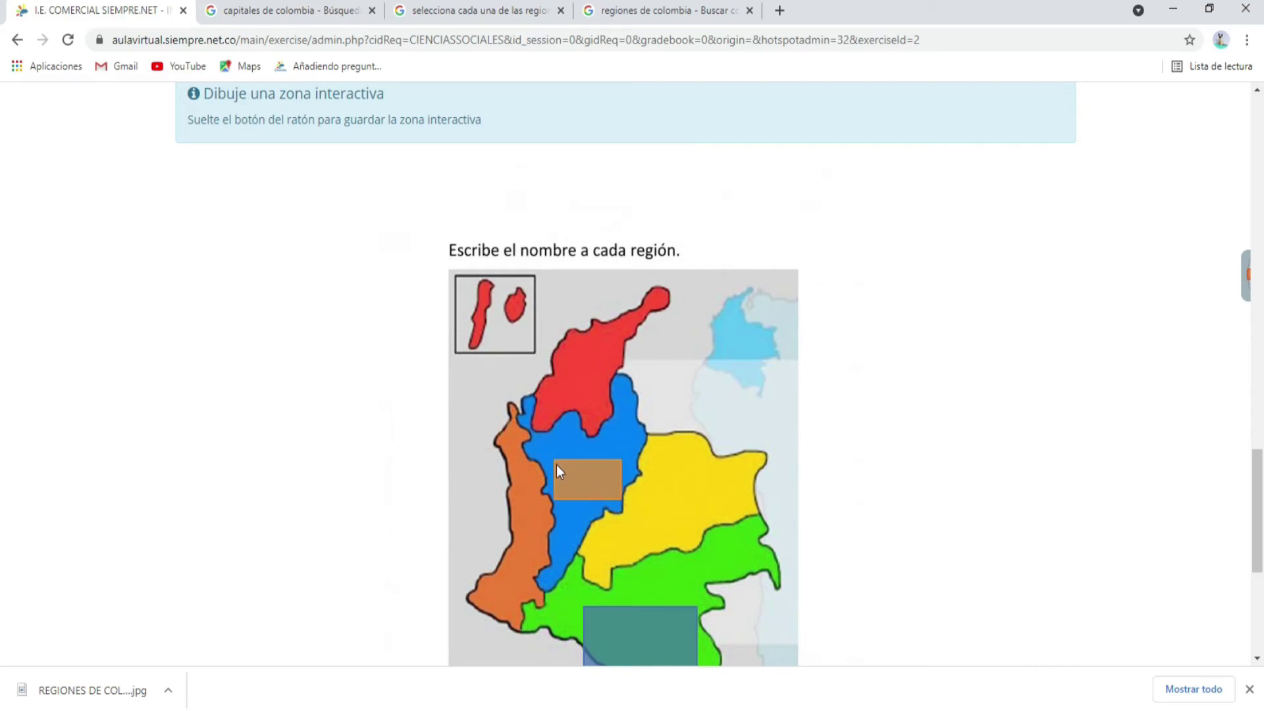
Draw the Caribe, Orinoquía and Pacífico zones as rectangles over the red, yellow and orange regions of the map respectively
scroll(580, 487, "down", 1)
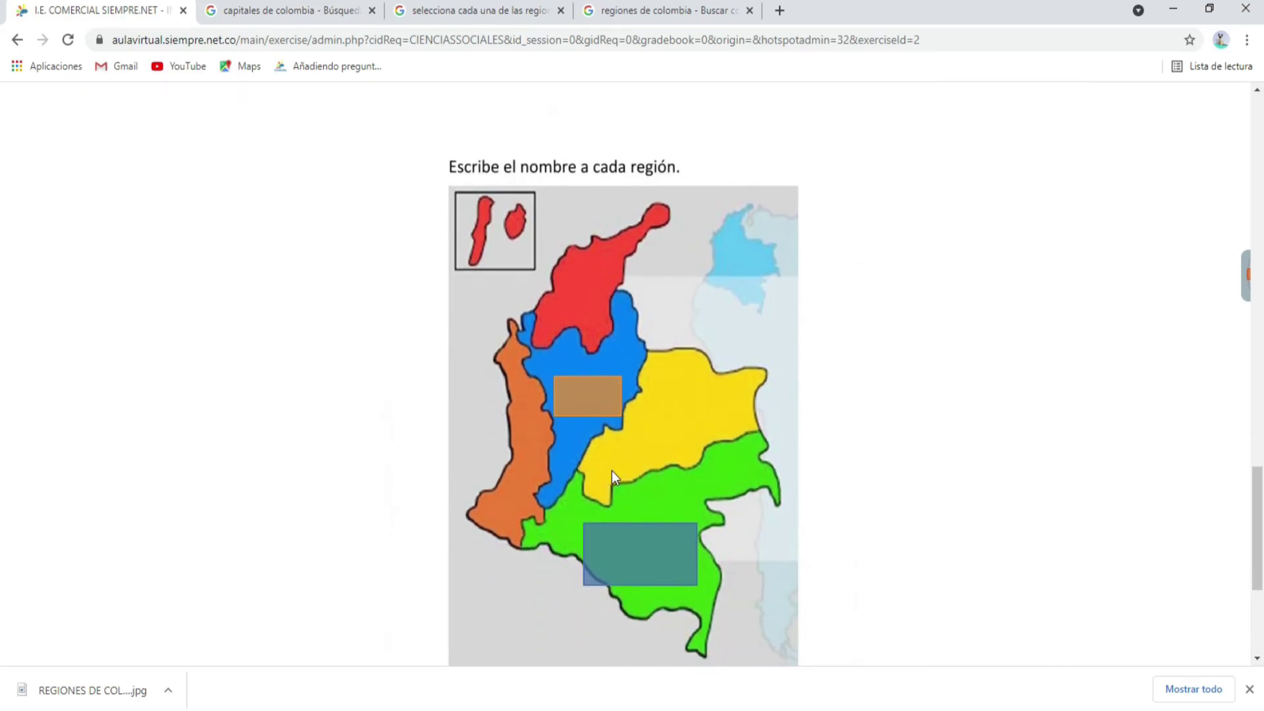
scroll(611, 468, "up", 5)
left_click(552, 385)
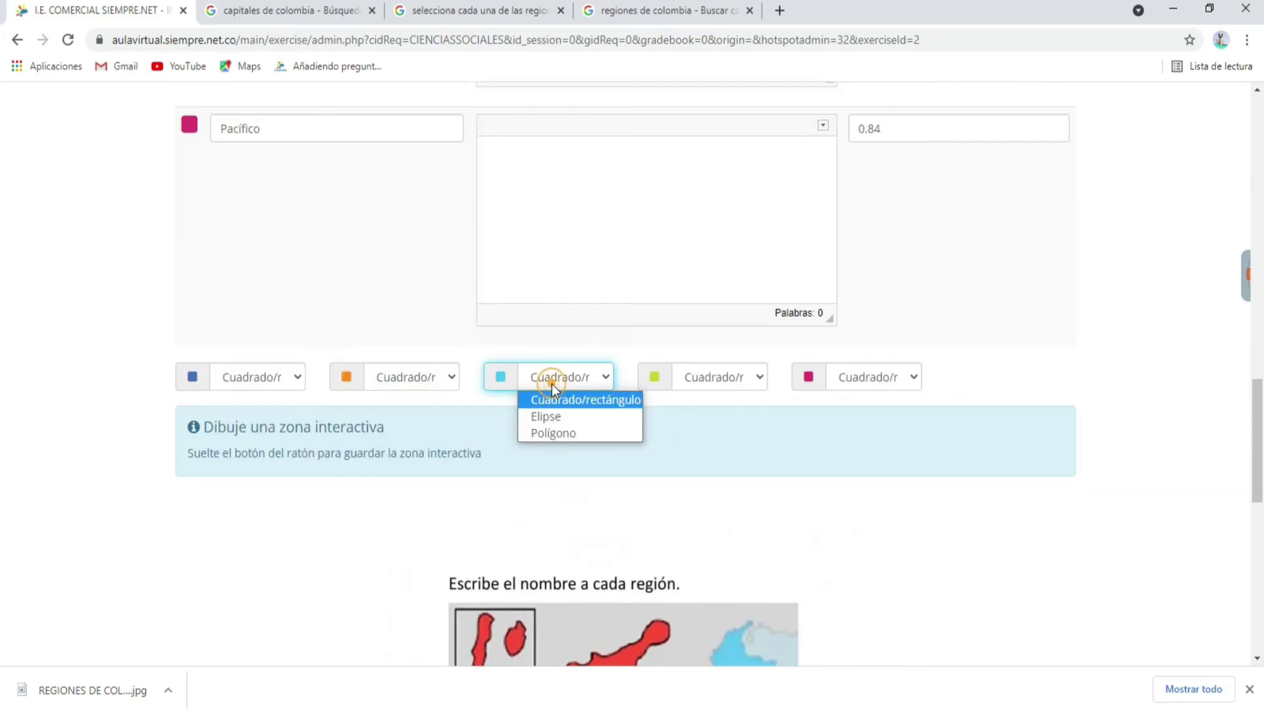
scroll(550, 395, "up", 3)
left_click(532, 613)
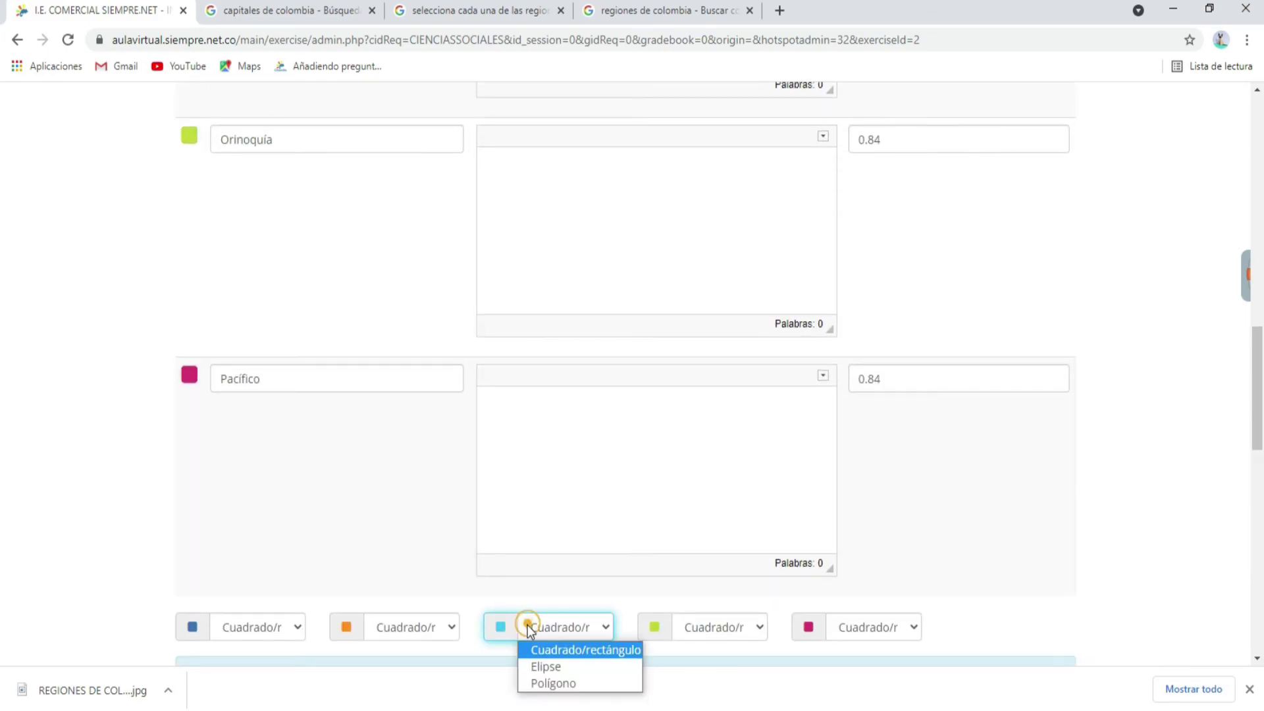
scroll(494, 452, "up", 3)
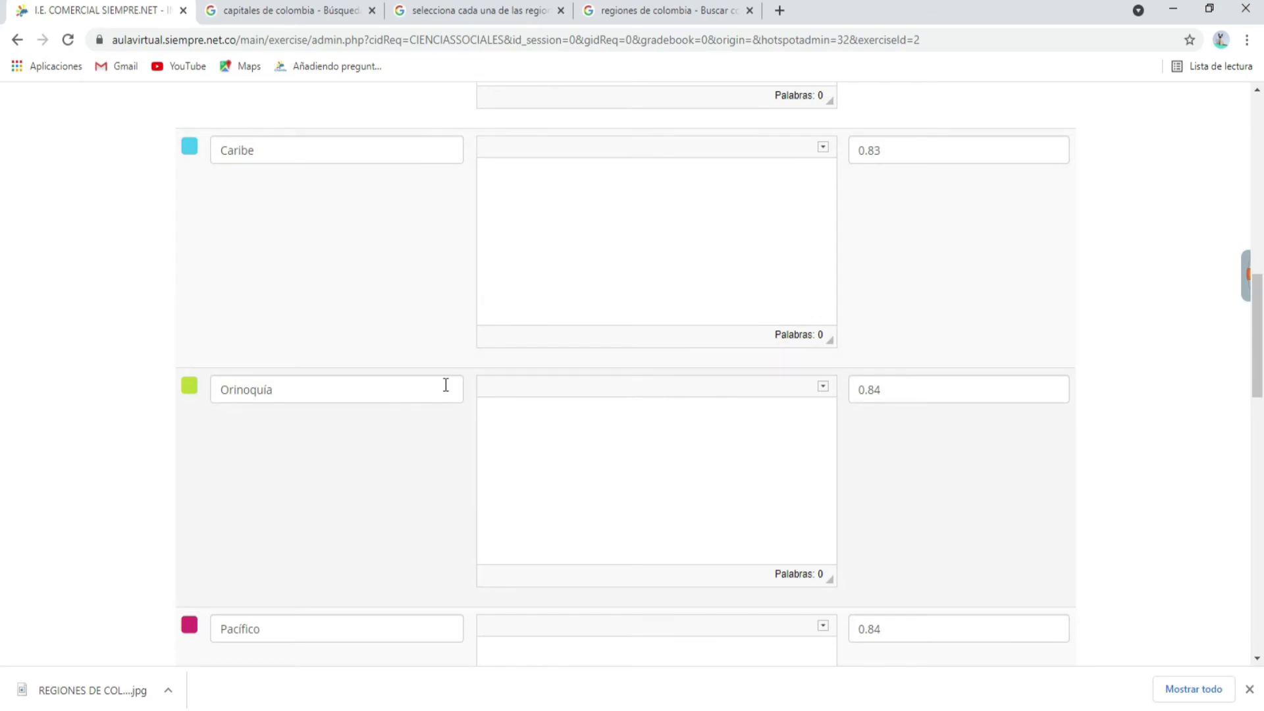
scroll(615, 429, "down", 14)
scroll(1022, 492, "up", 3)
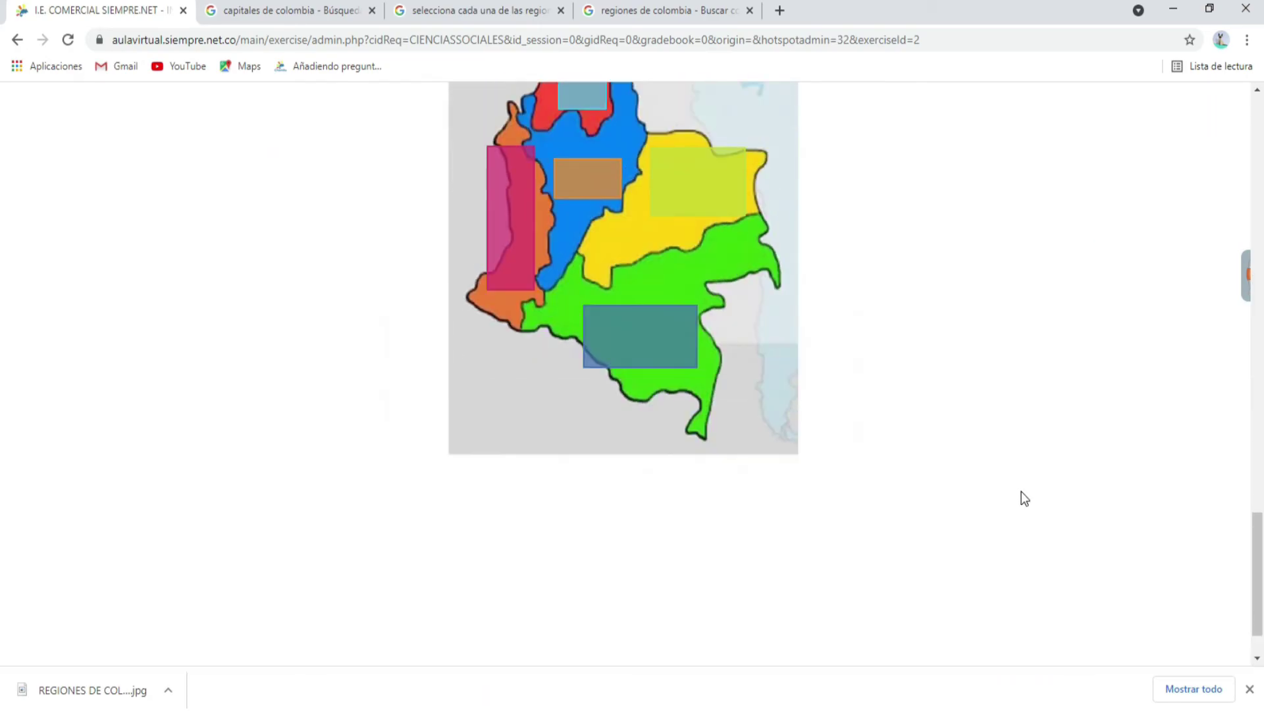
Check the five zones on the map and save the image-zones question to the exam
scroll(1021, 491, "up", 3)
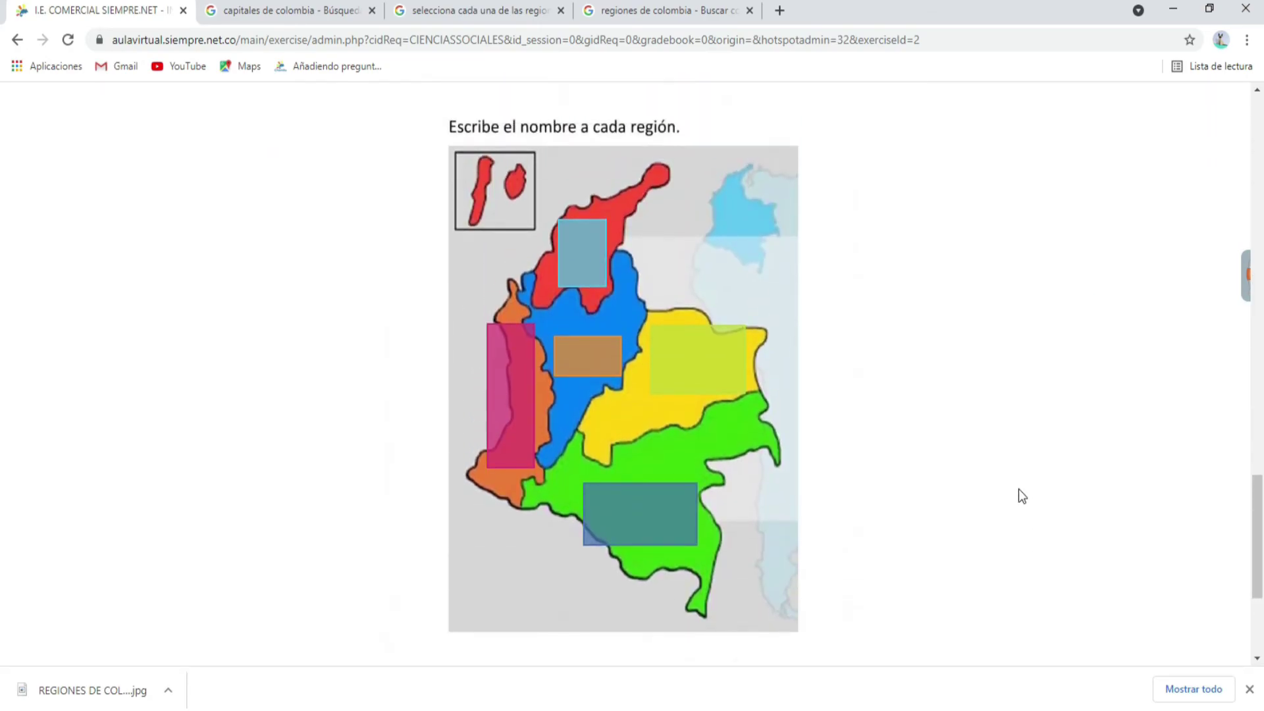
scroll(1019, 488, "up", 20)
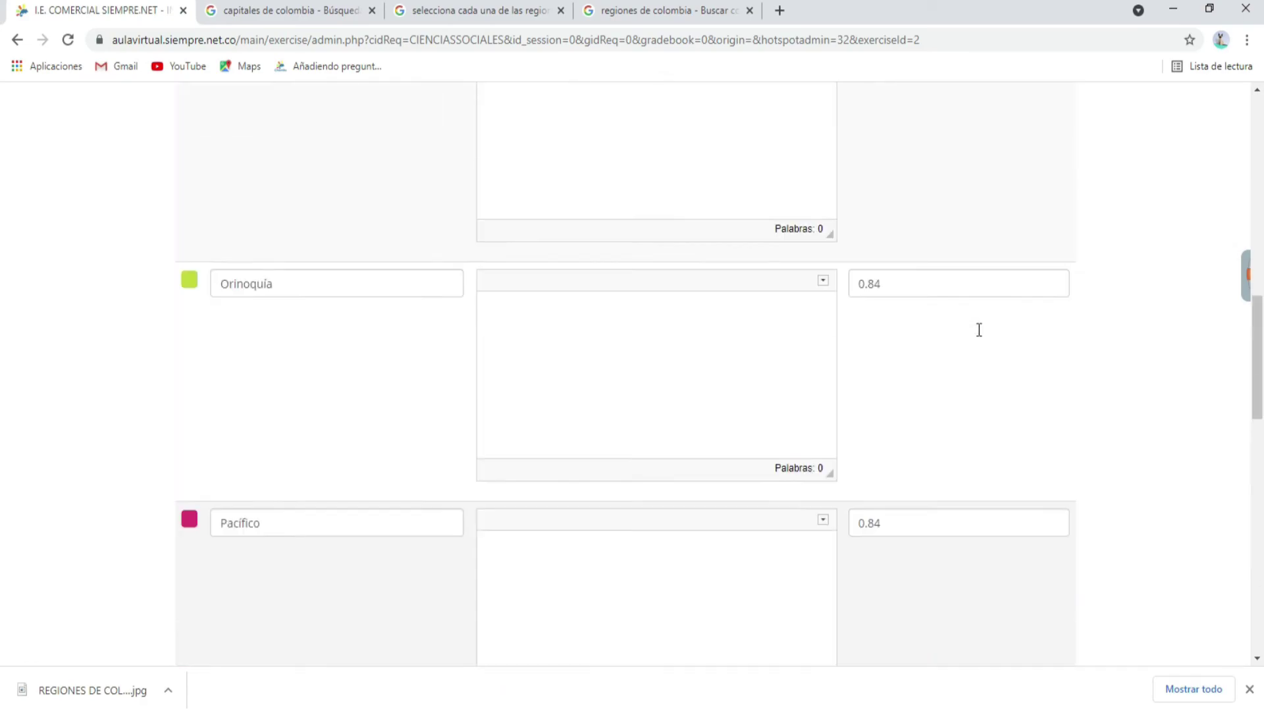
scroll(987, 316, "up", 3)
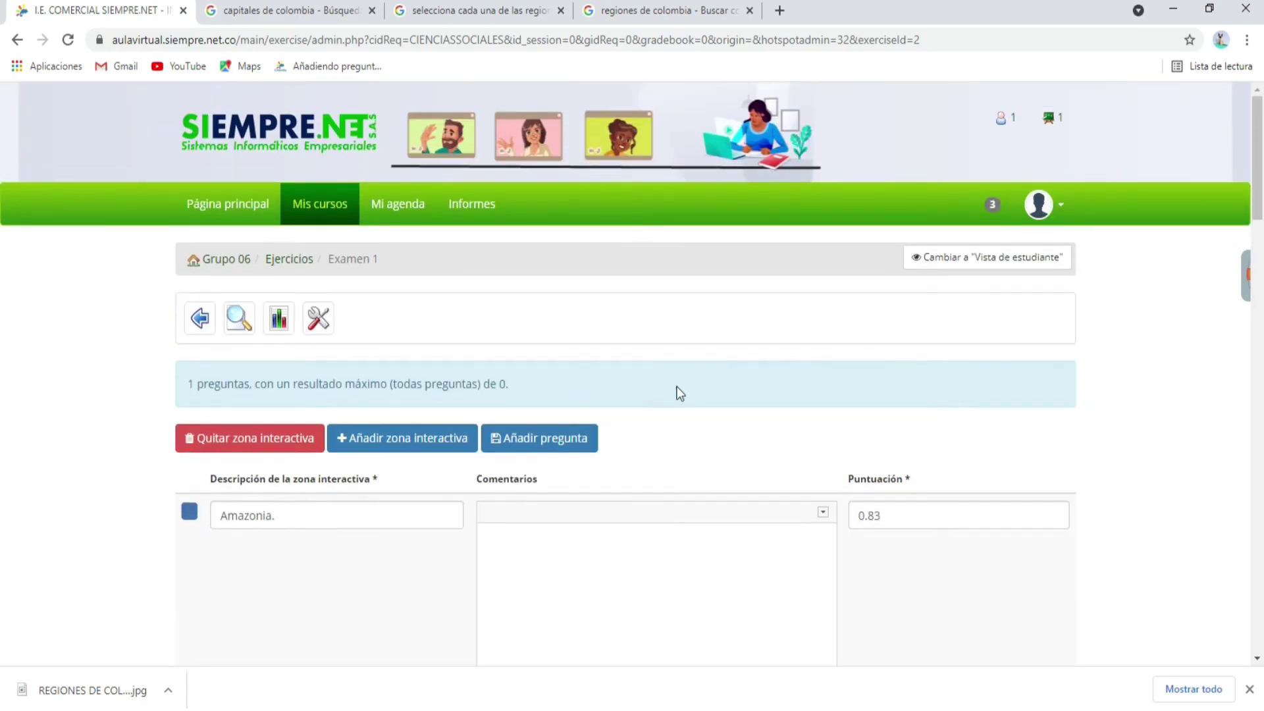
left_click(569, 439)
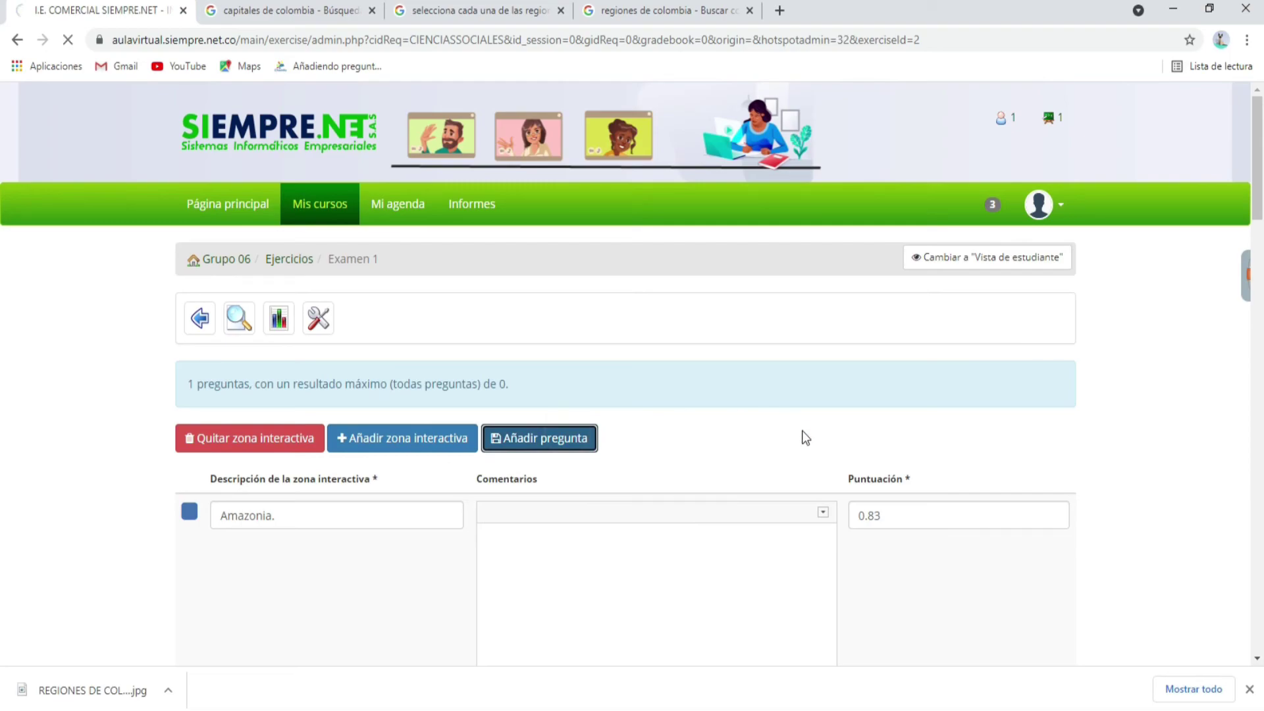